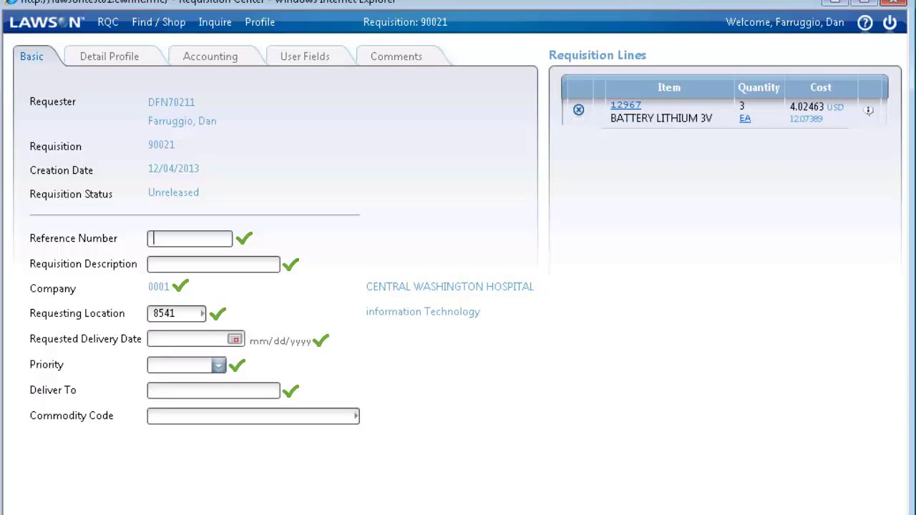
Review the requisition header's detail profile, accounting, user field and comment settings
left_click(133, 60)
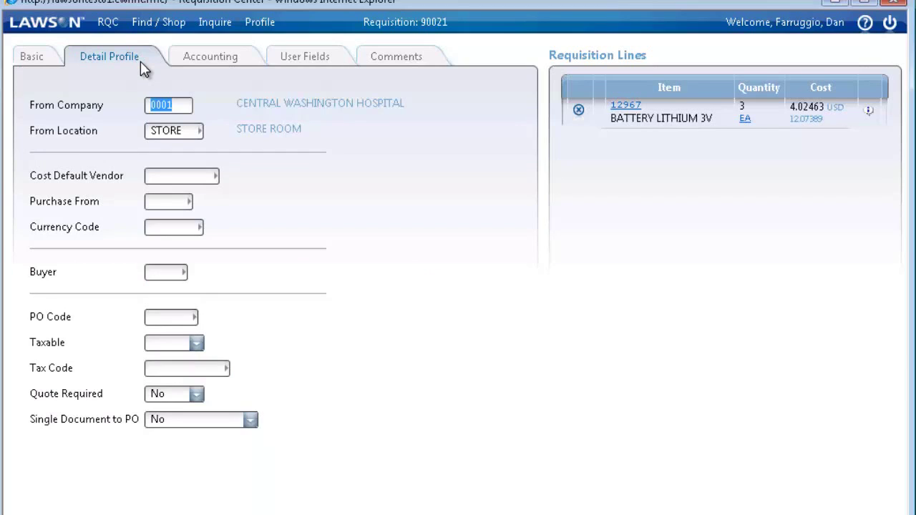
left_click(246, 58)
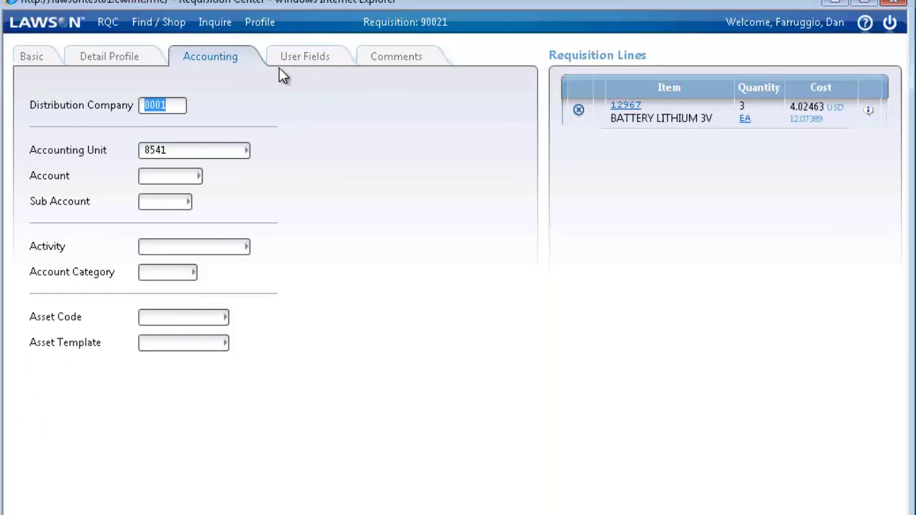
left_click(337, 64)
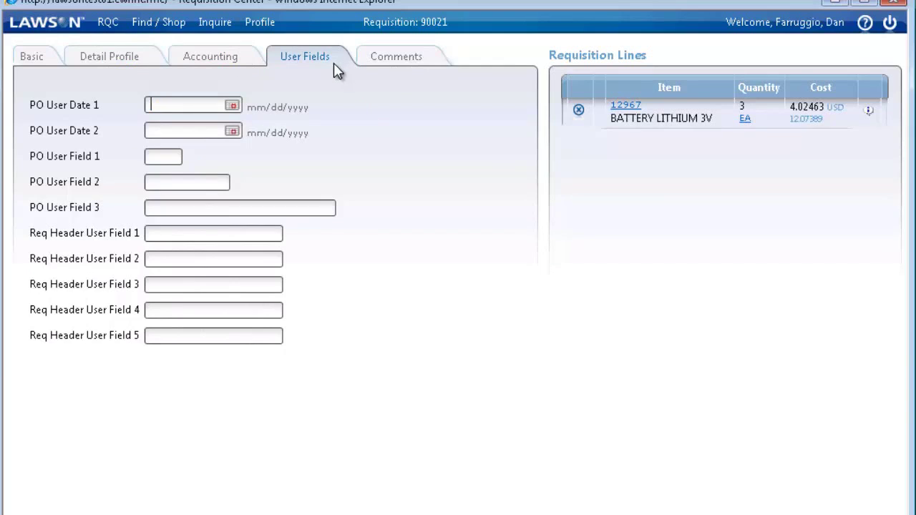
left_click(435, 63)
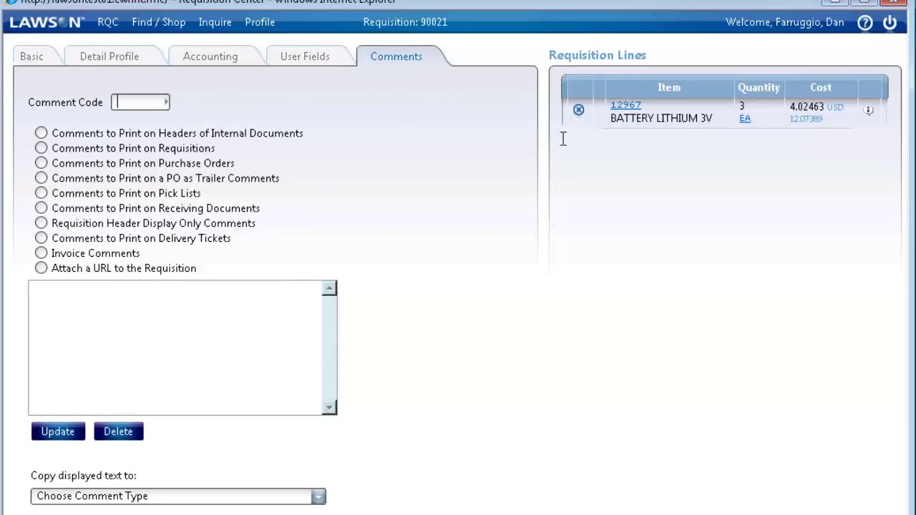
Attach the AL comment code (ADD TO SHOPPING LIST) to the line for item 12967, BATTERY LITHIUM 3V, and save the change
left_click(633, 107)
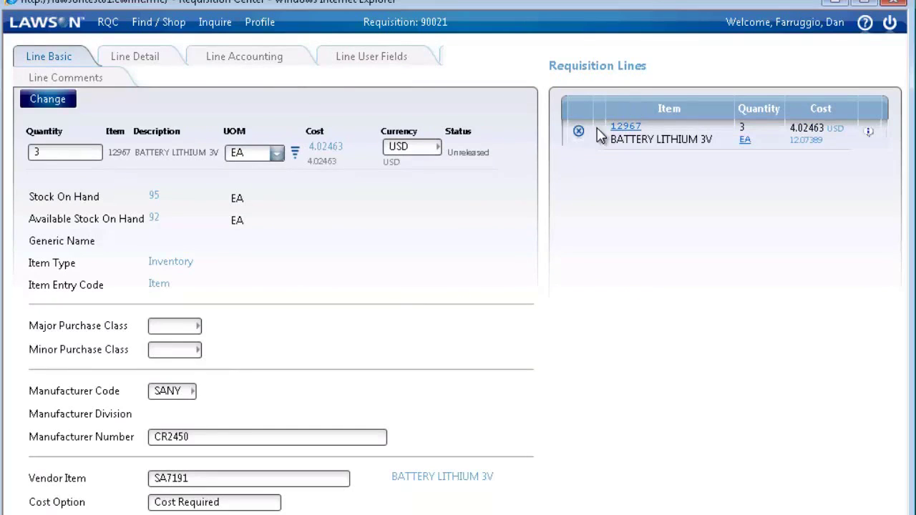
left_click(105, 79)
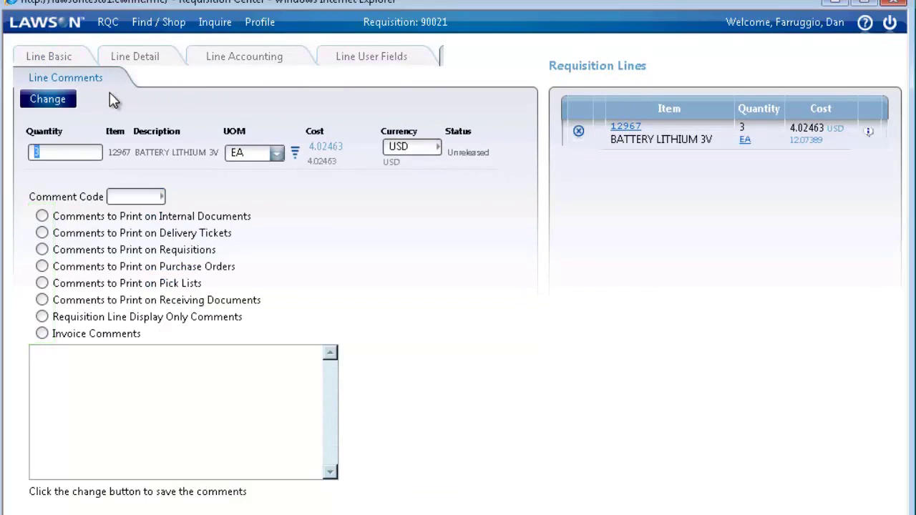
left_click(162, 199)
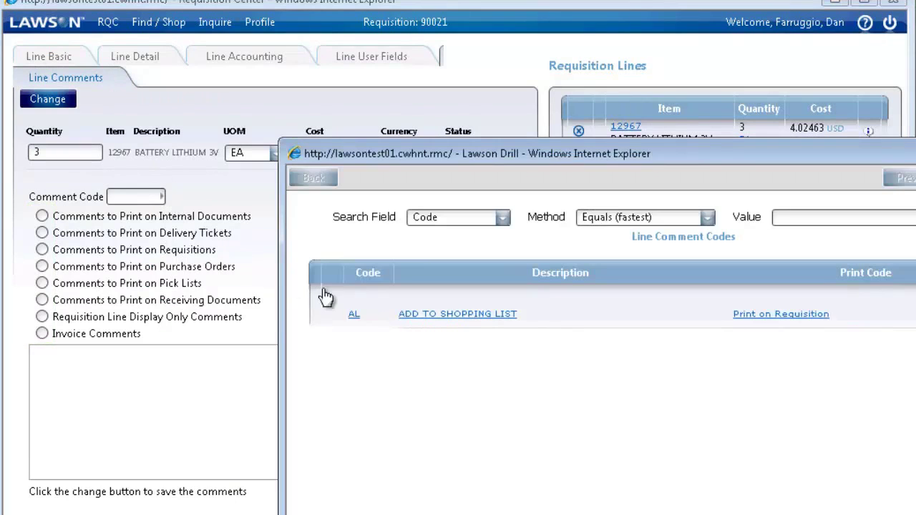
left_click(353, 316)
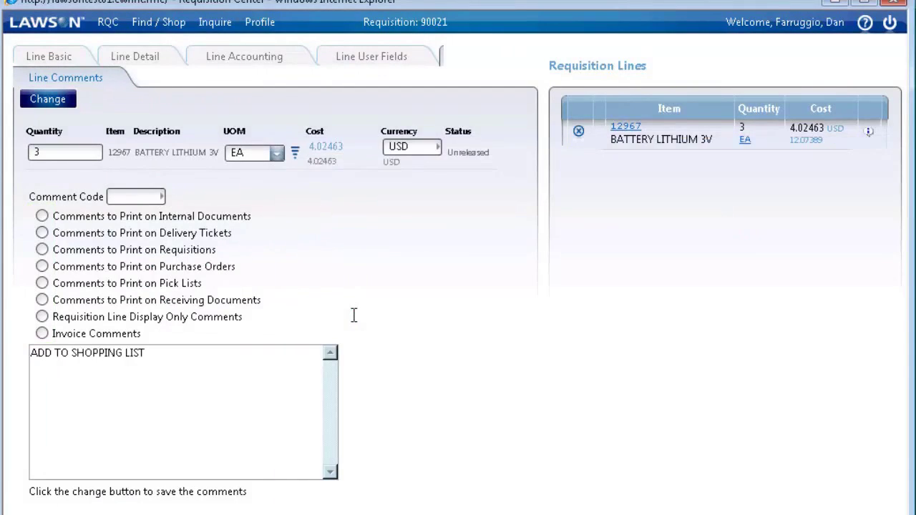
left_click(58, 102)
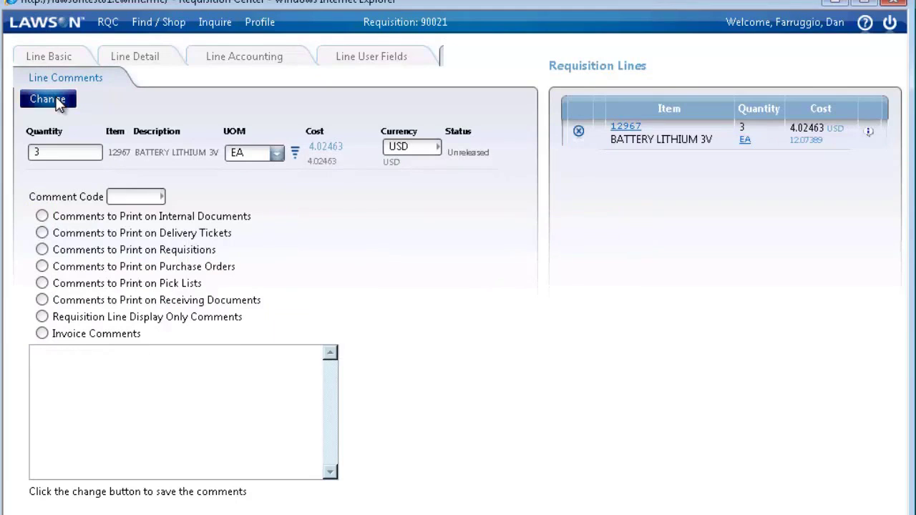
Add the line comment "This is where you will enter your comment" for printing on purchase orders and save it
left_click(41, 250)
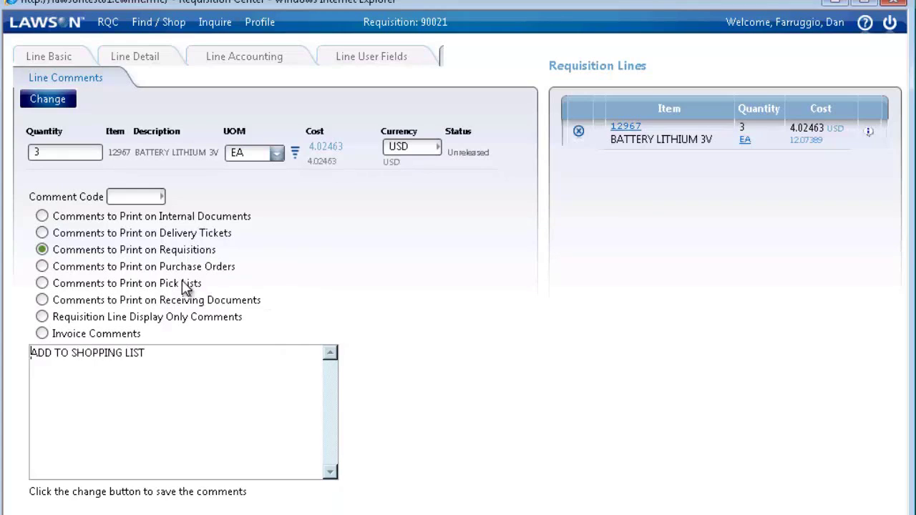
left_click(43, 266)
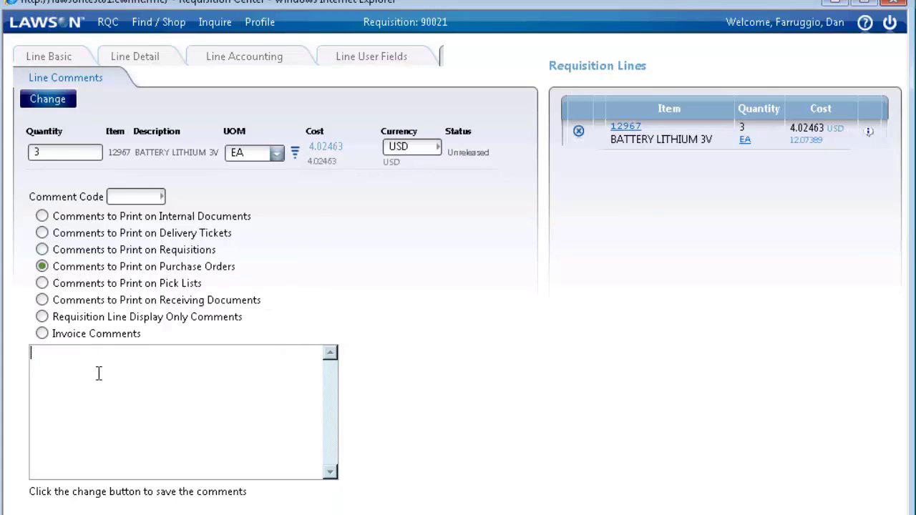
type("This is wher")
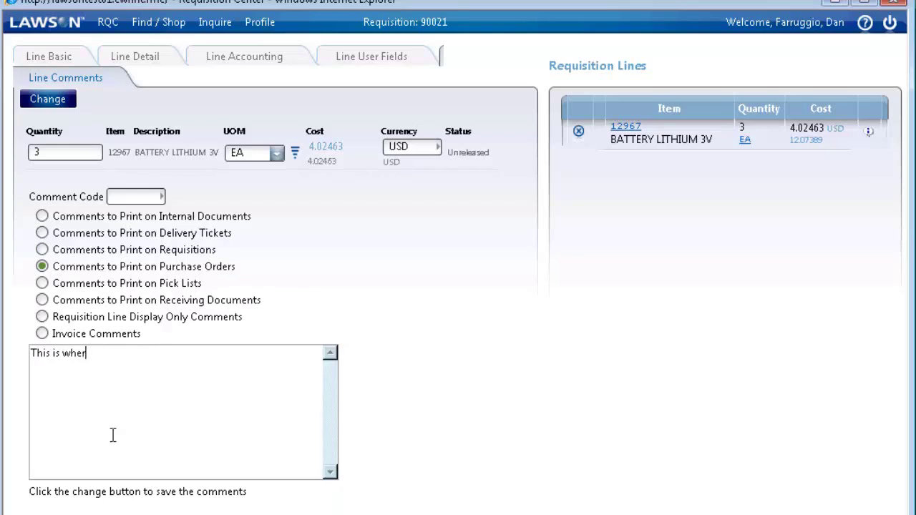
type("e you will enter your comment")
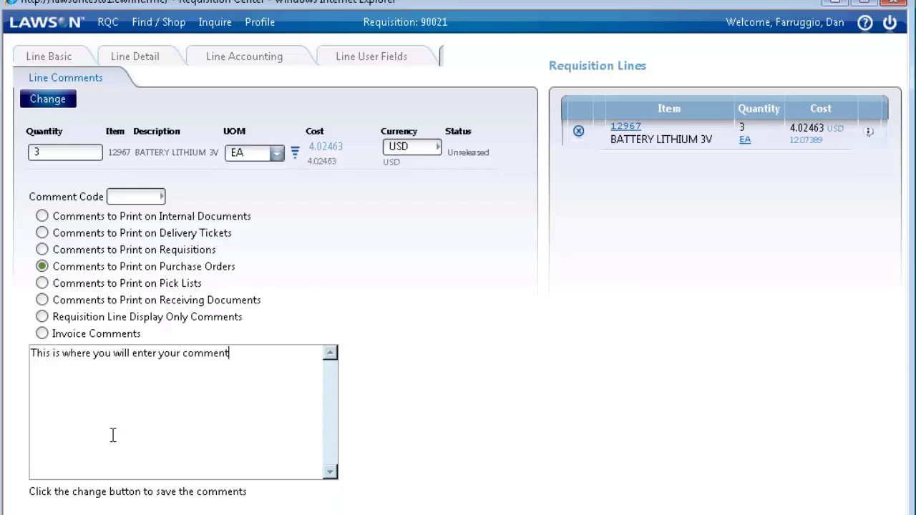
left_click(55, 101)
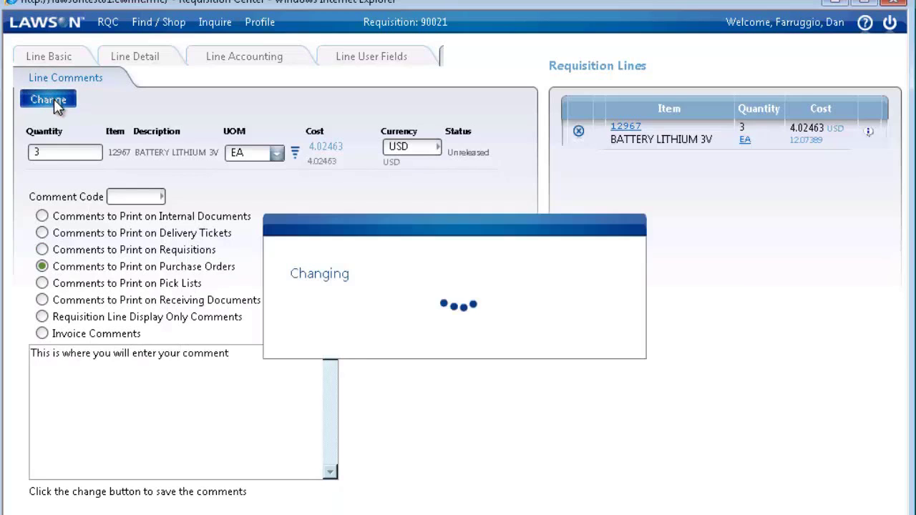
Copy the purchase order comment to Invoice Comments, save the line, and display its invoice comment
scroll(44, 139, "down", 3)
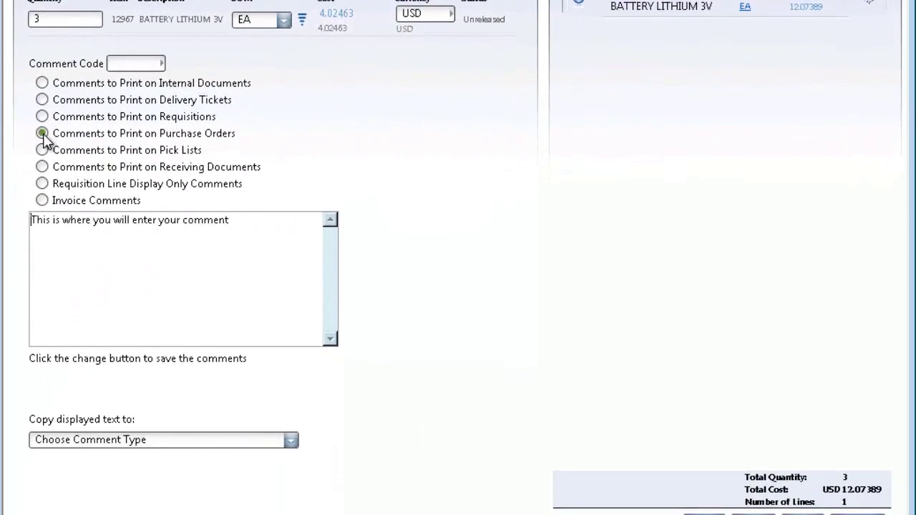
left_click(222, 445)
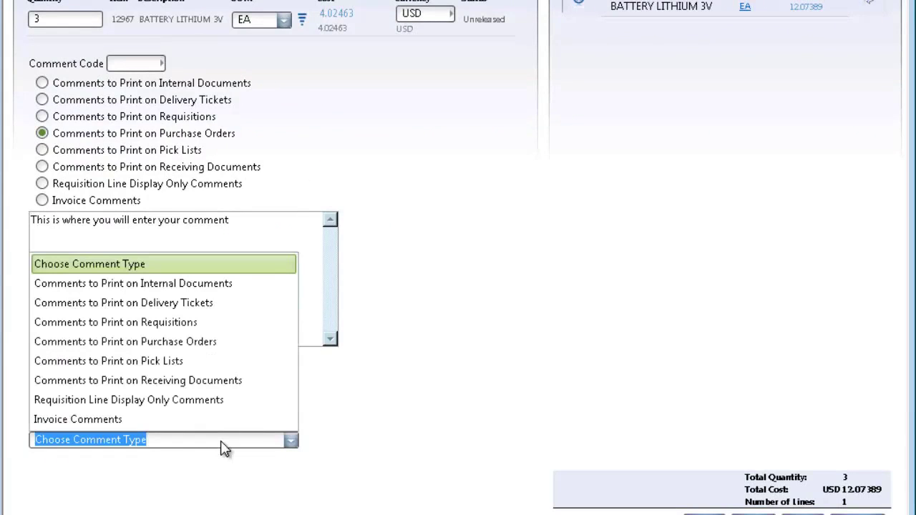
left_click(107, 420)
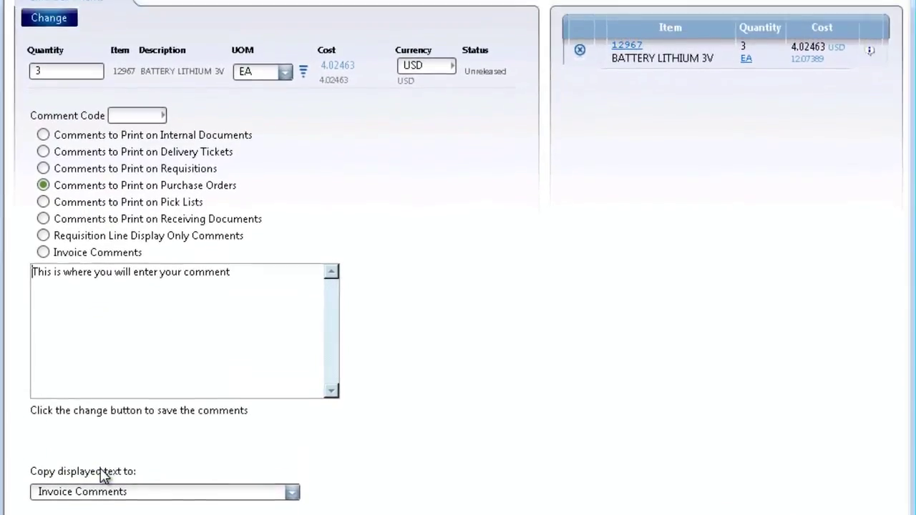
left_click(53, 111)
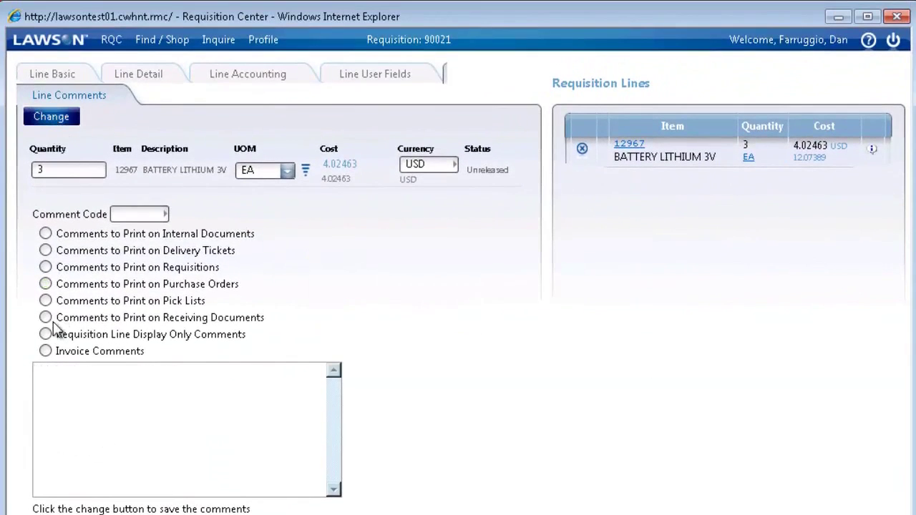
left_click(45, 351)
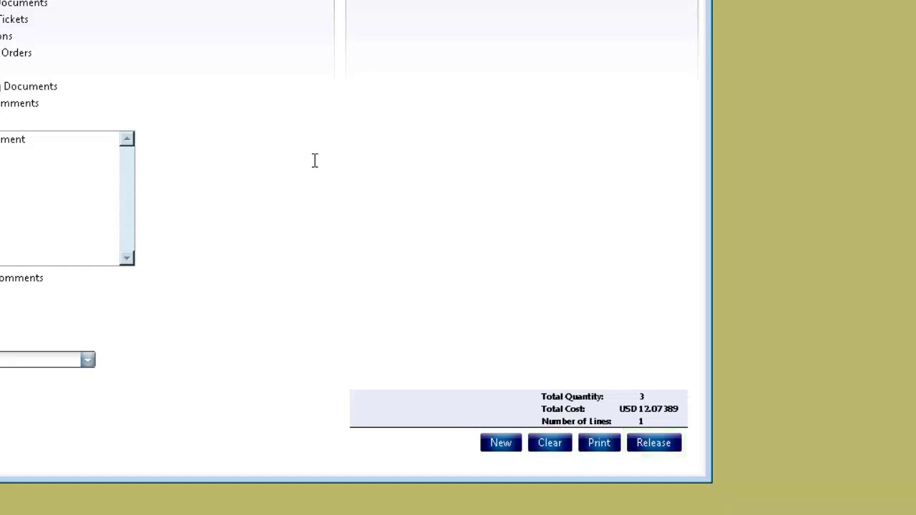
Release the battery requisition and acknowledge the submission message
left_click(653, 445)
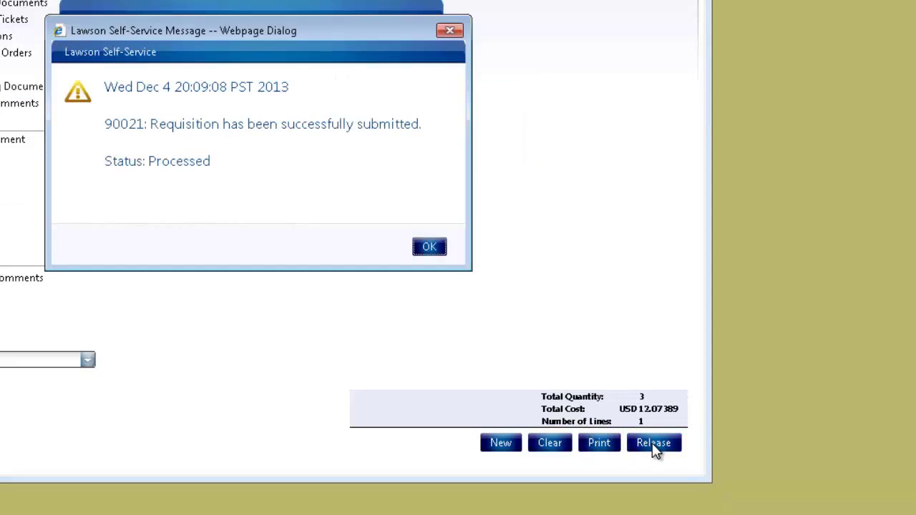
left_click(438, 248)
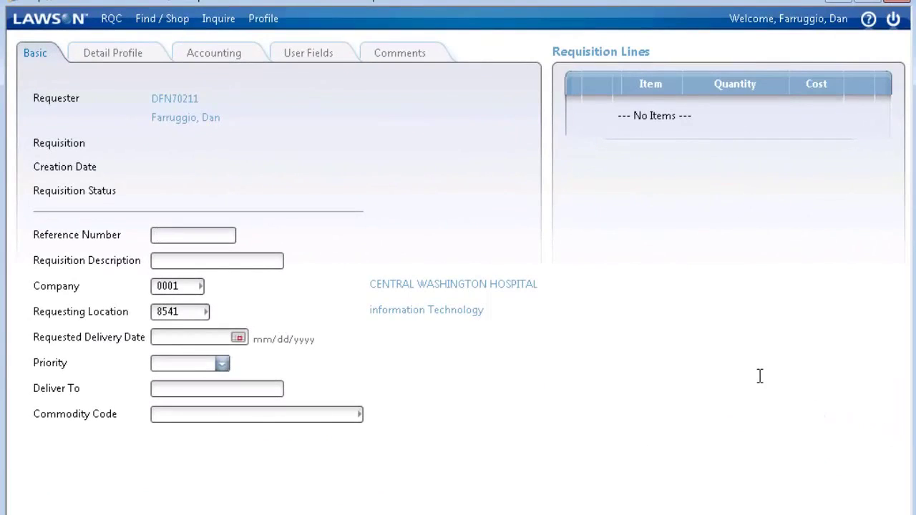
left_click(176, 23)
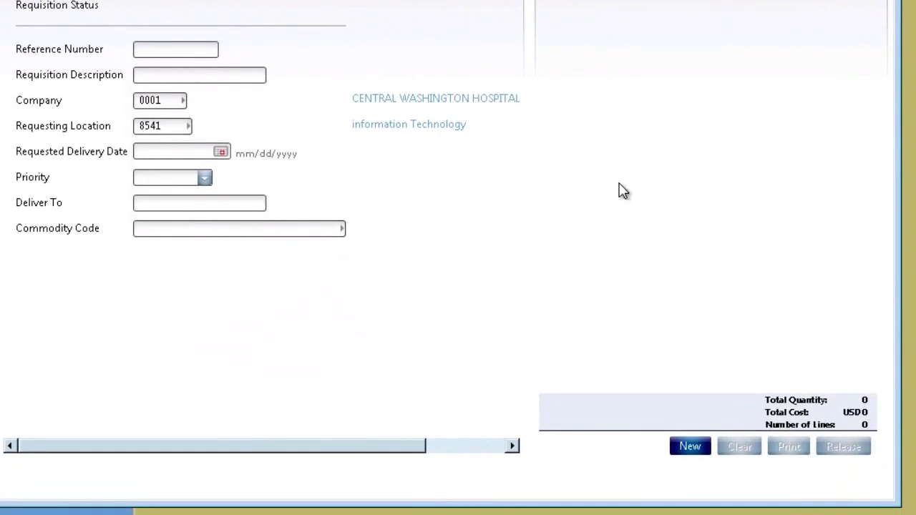
Start a new requisition and open Express Order for entering known item numbers
left_click(691, 451)
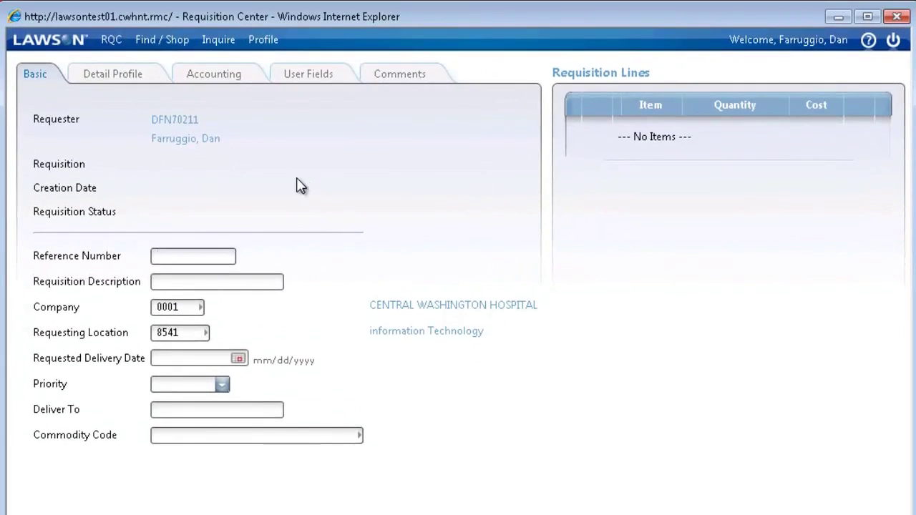
mouse_move(160, 41)
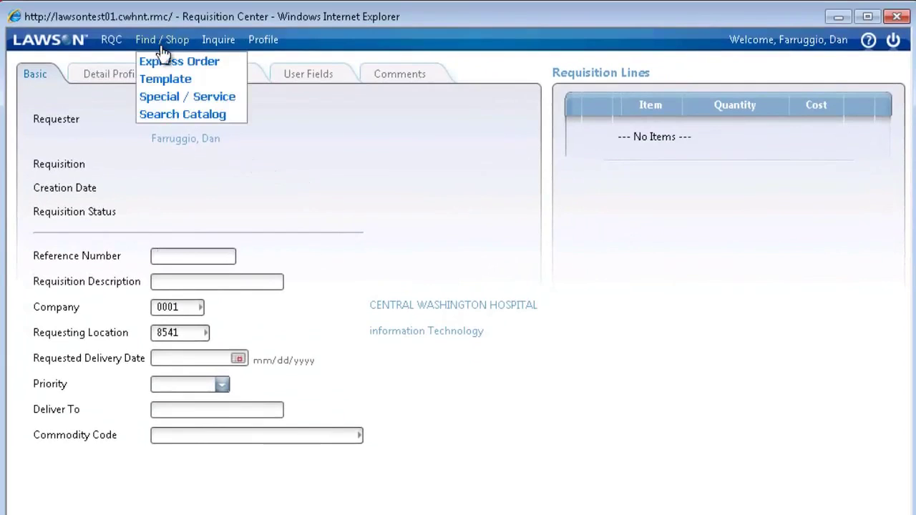
left_click(163, 60)
Try to find item 2345556 and decline the transfer to the Special/Service screen
type("2345556")
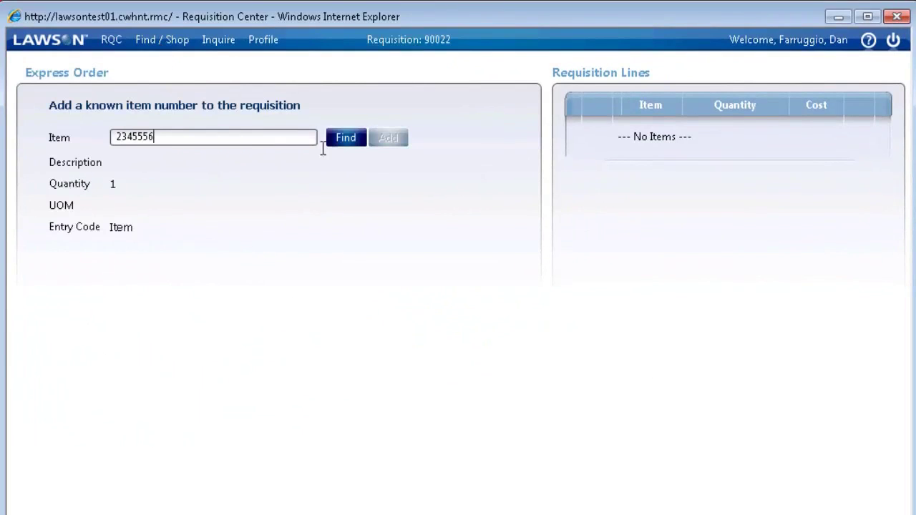
left_click(348, 143)
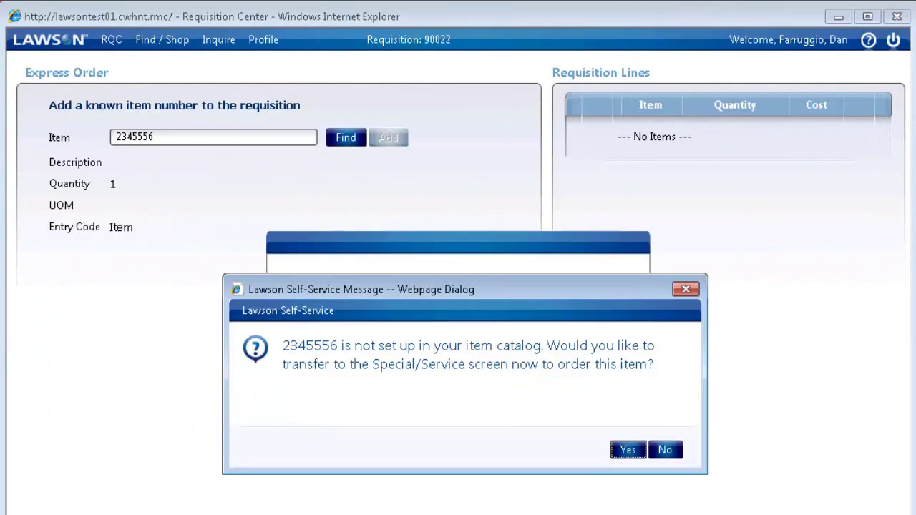
left_click(666, 450)
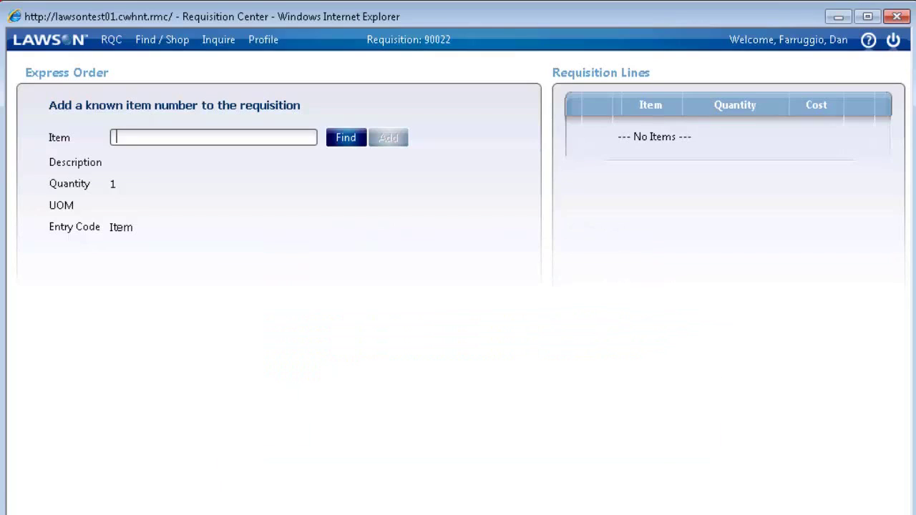
Find item 10012 in Express Order and add it to the requisition with a quantity of 10
type("10012")
left_click(345, 137)
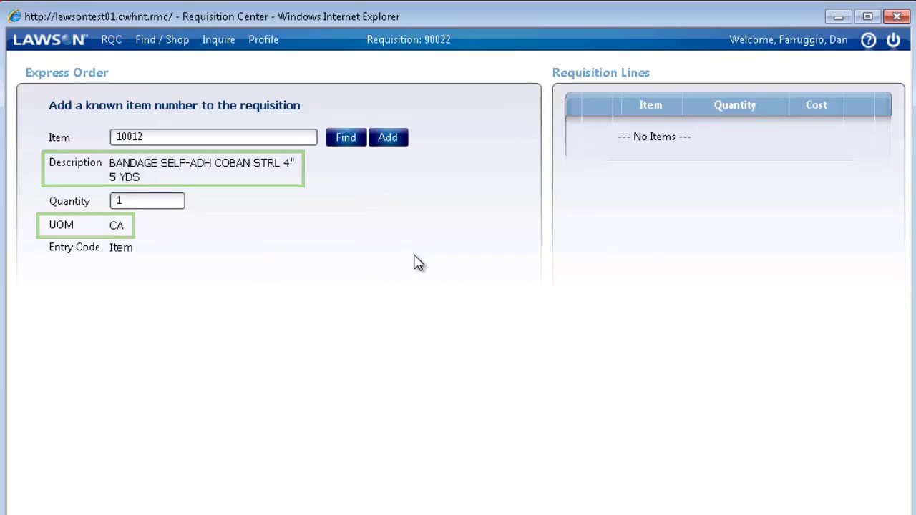
left_click_drag(151, 200, 90, 209)
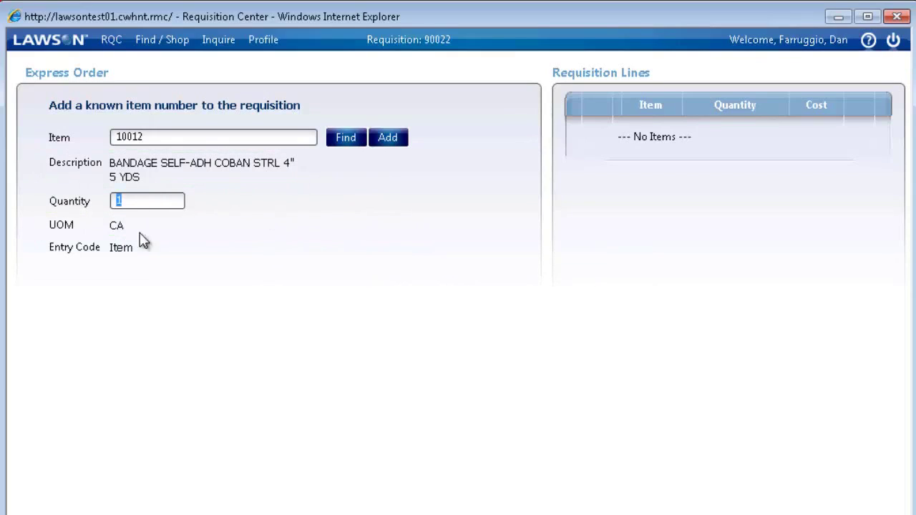
type("10")
left_click(389, 140)
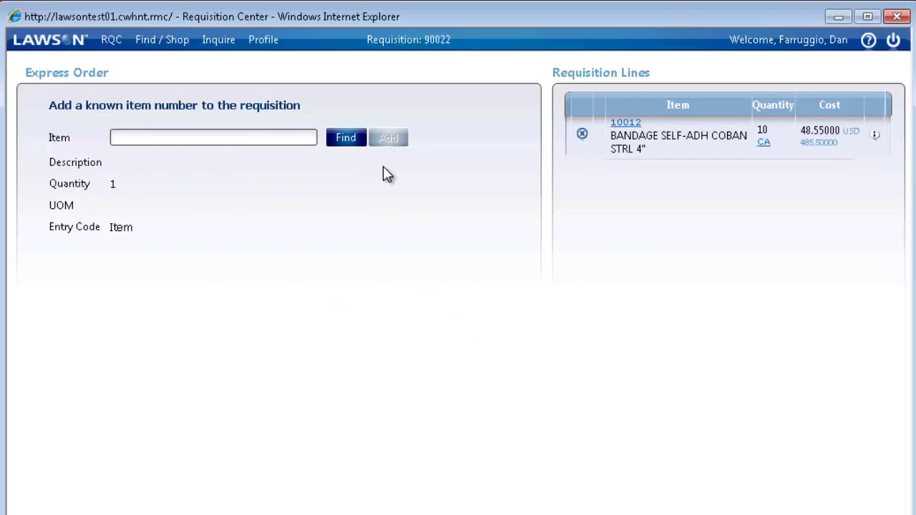
Open the location template 23 - OB DELIVERY and browse its item list
left_click(172, 45)
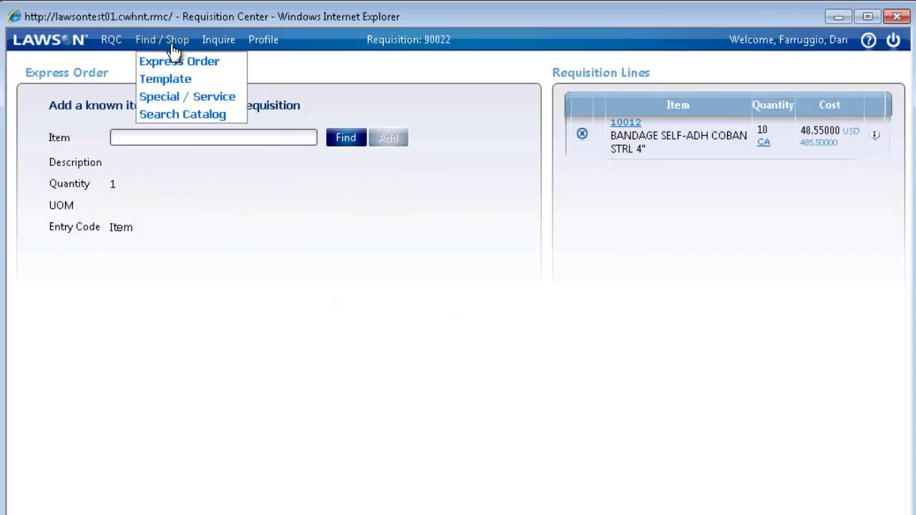
left_click(172, 80)
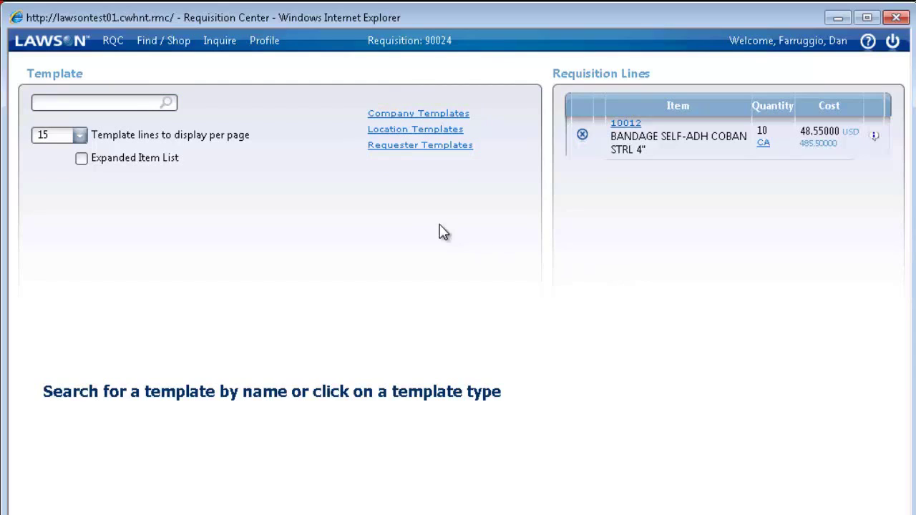
left_click(395, 133)
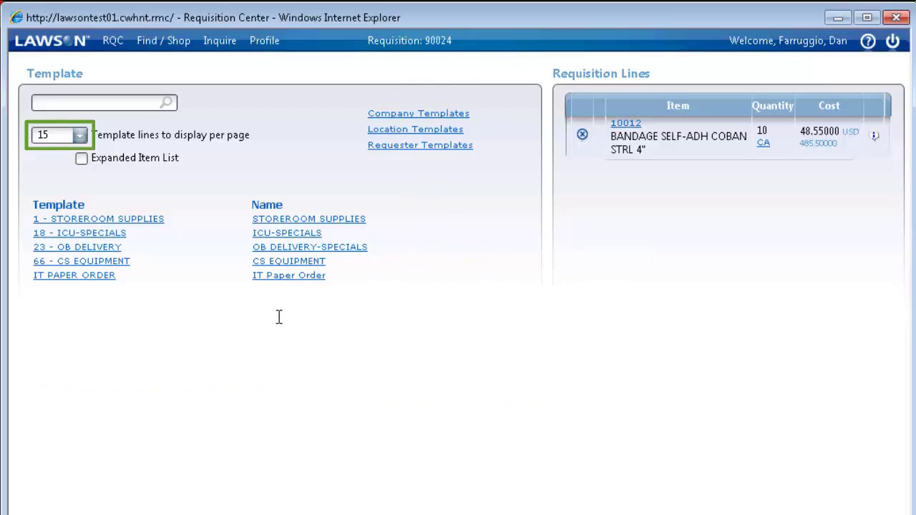
left_click(104, 248)
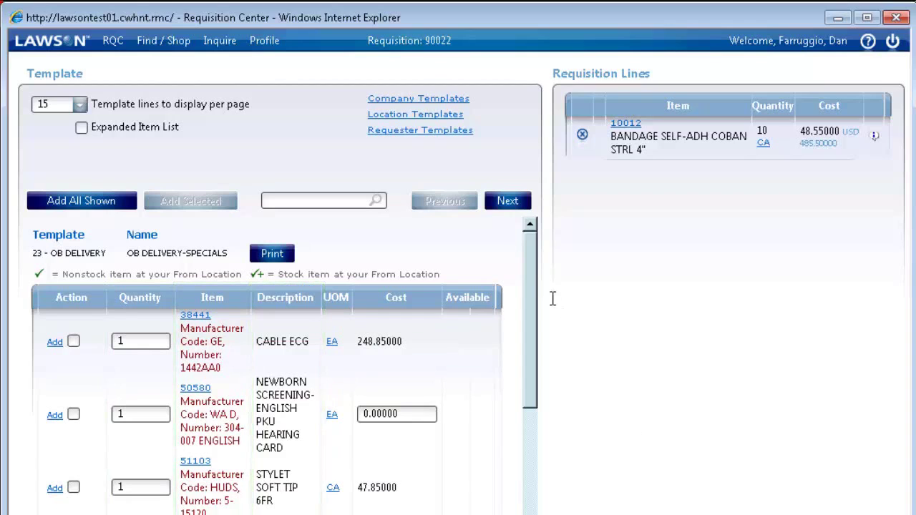
left_click_drag(530, 260, 533, 499)
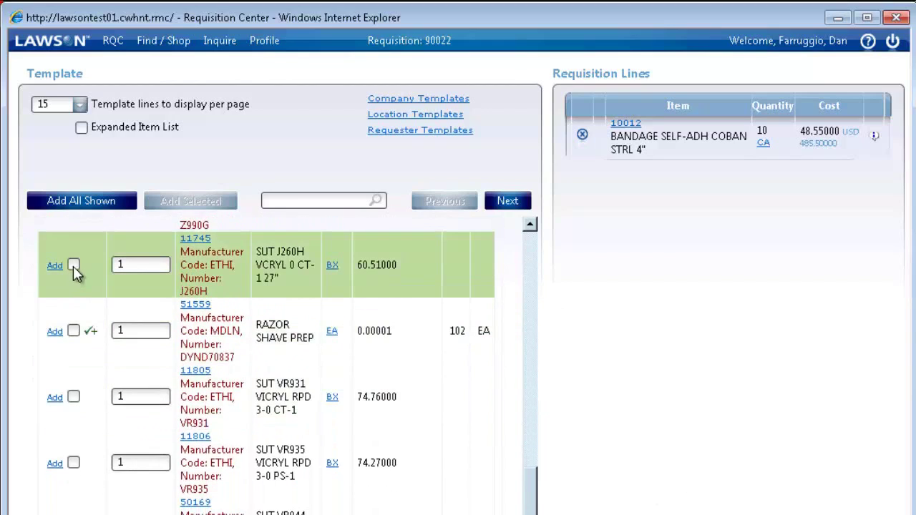
left_click(74, 265)
left_click(73, 396)
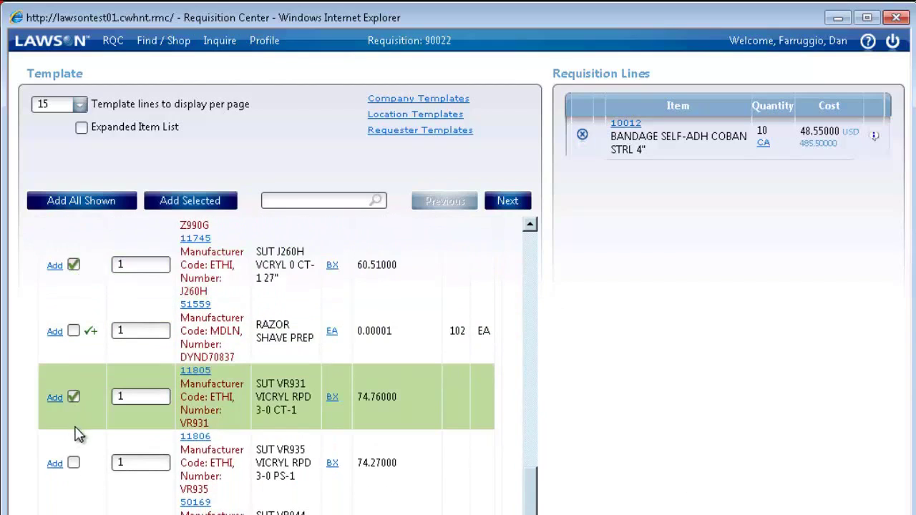
left_click(73, 463)
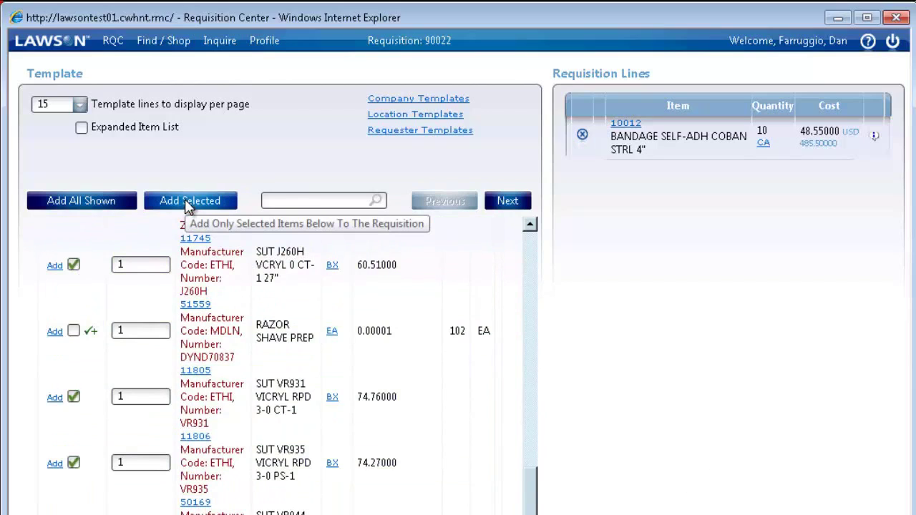
left_click(74, 264)
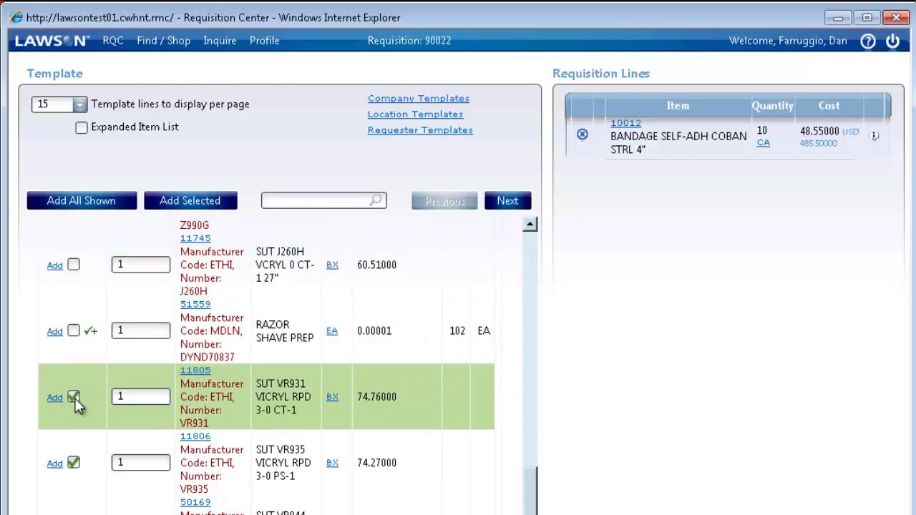
left_click(74, 396)
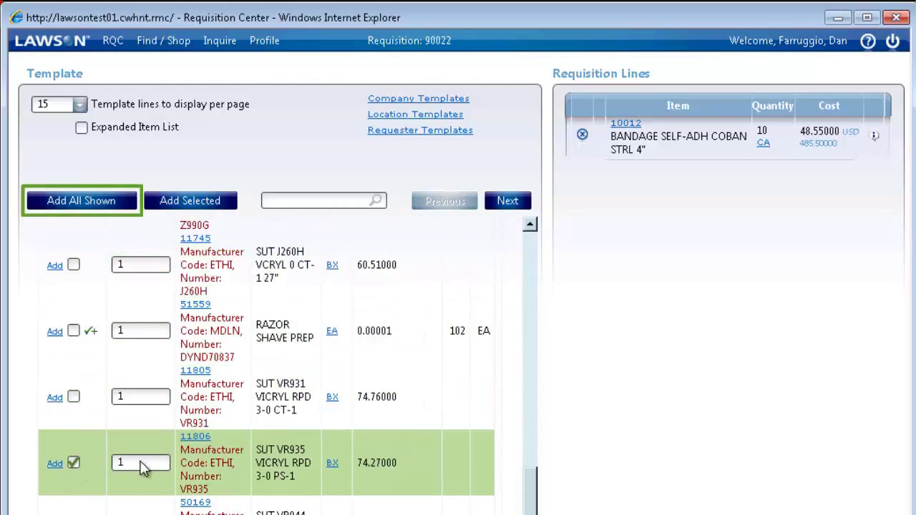
left_click(74, 463)
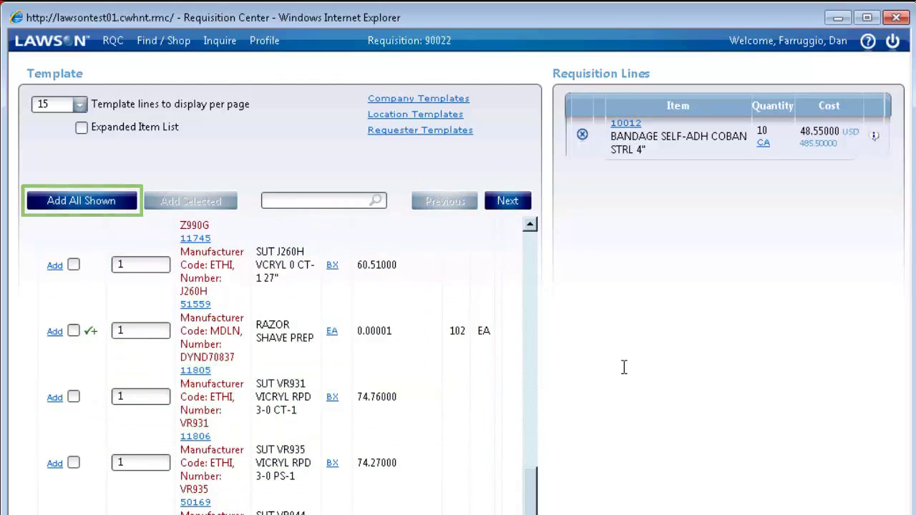
Add item 51559, RAZOR SHAVE PREP, from the template to the requisition with a quantity of 5
left_click(144, 331)
type("5")
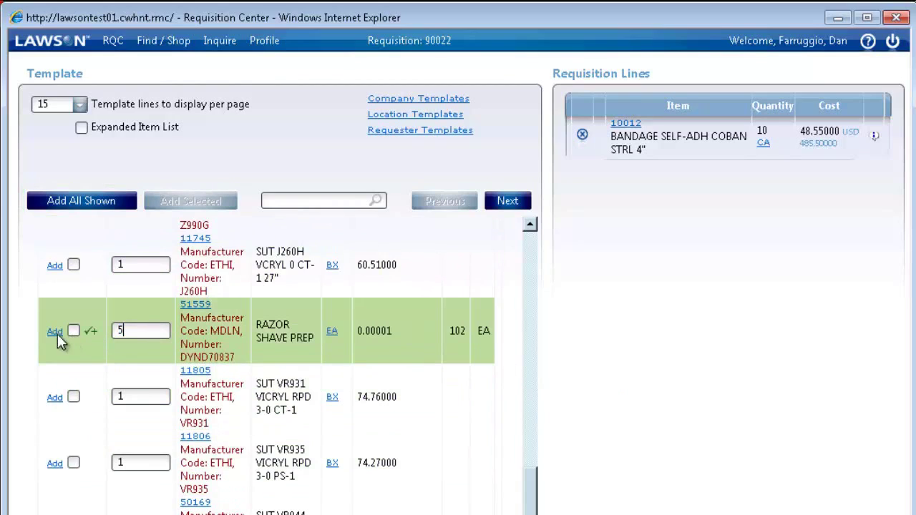
left_click(55, 334)
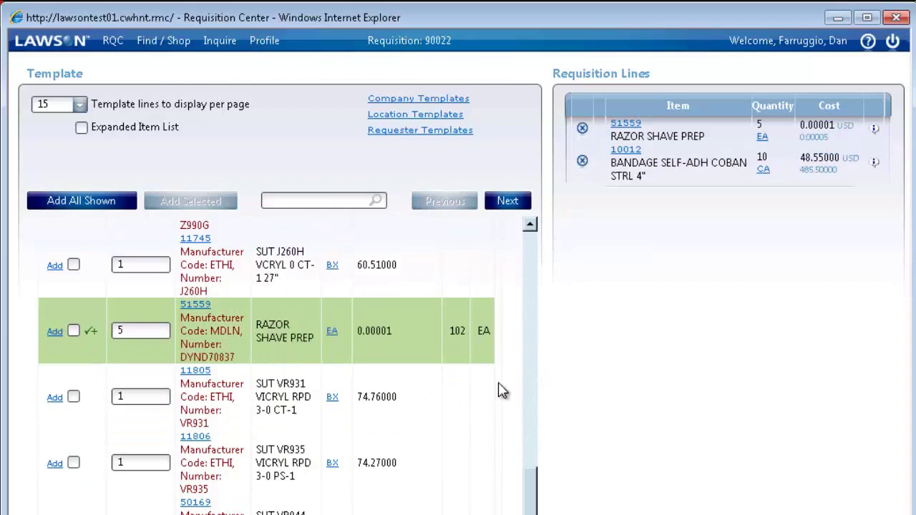
Search the item catalog for "shaving"
left_click(169, 44)
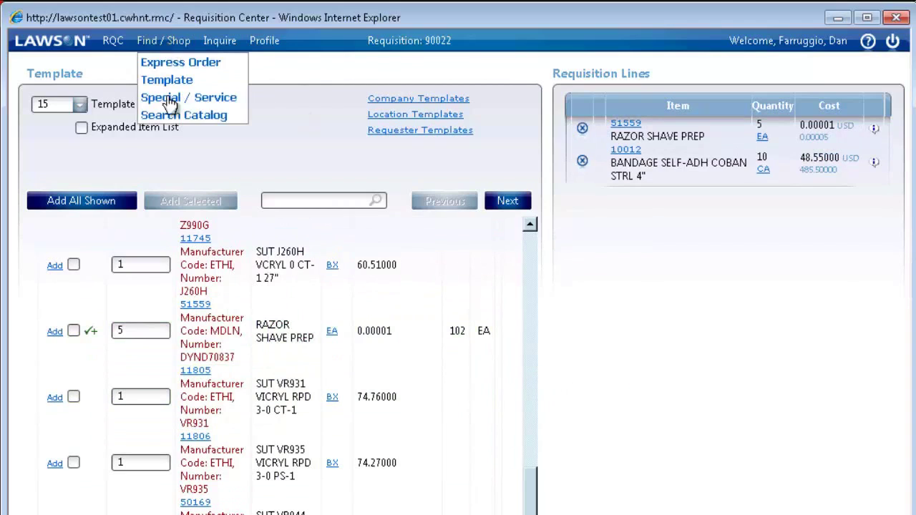
left_click(176, 114)
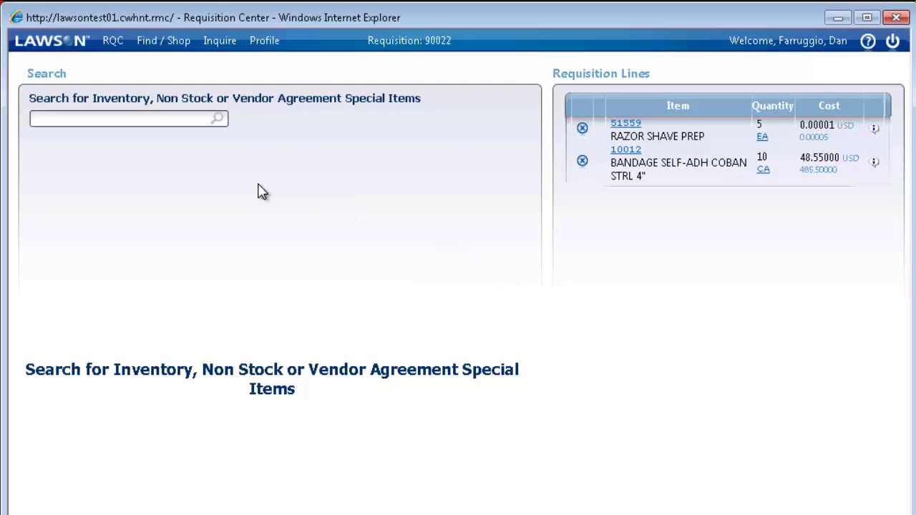
left_click(143, 121)
type("shaving")
left_click(124, 136)
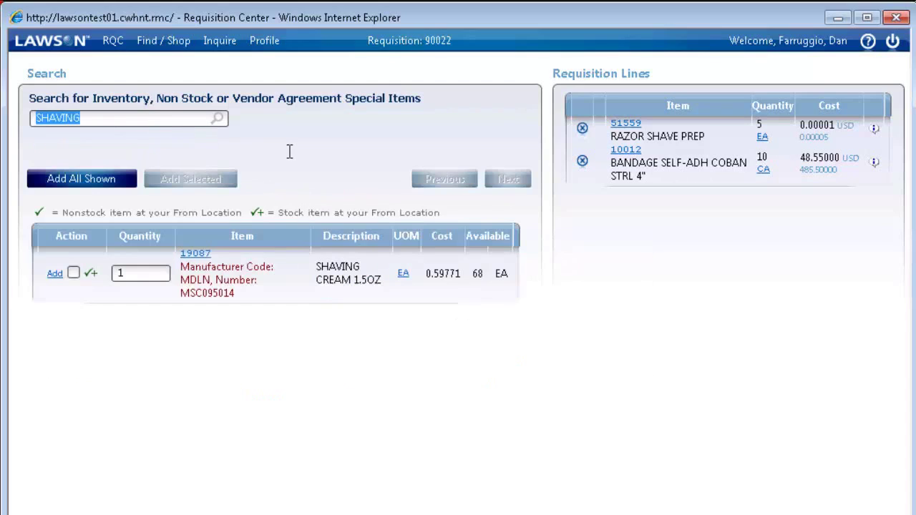
Add item 19087, SHAVING CREAM 1.5OZ, to the requisition with a quantity of 2 and release the requisition
double_click(120, 273)
type("2")
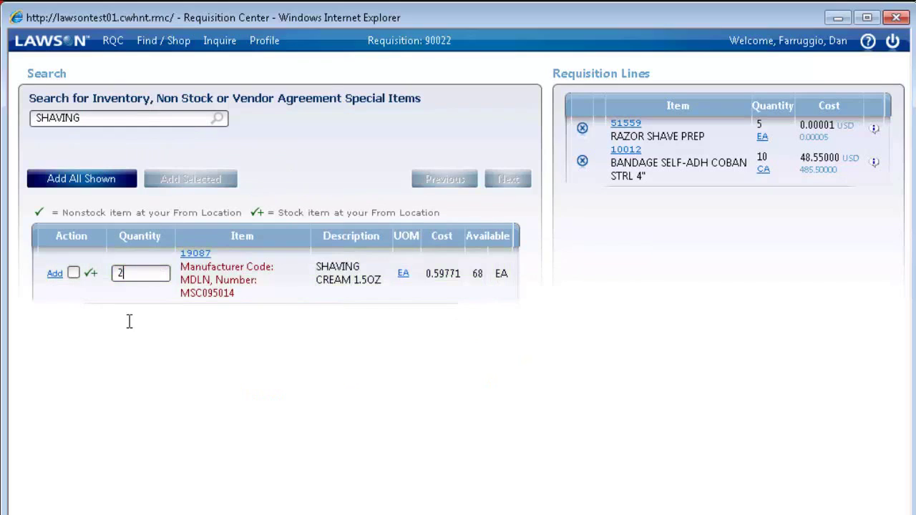
left_click(75, 272)
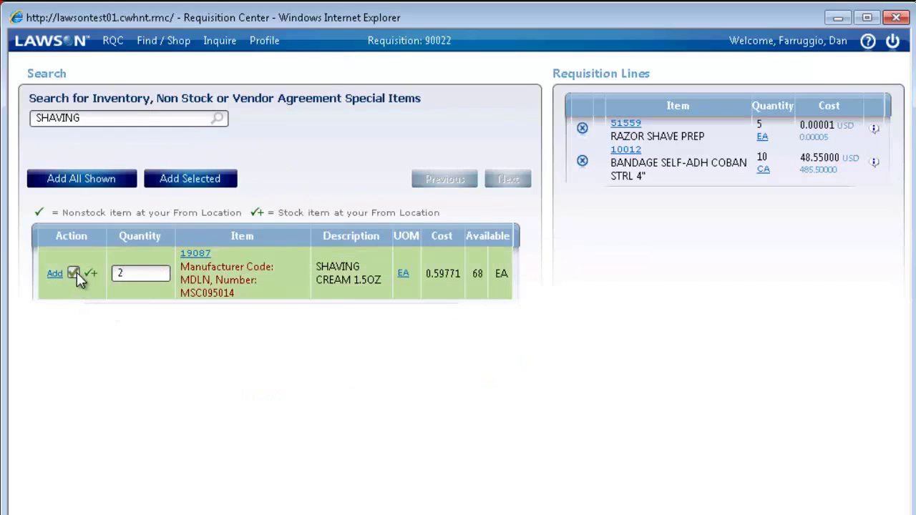
left_click(200, 182)
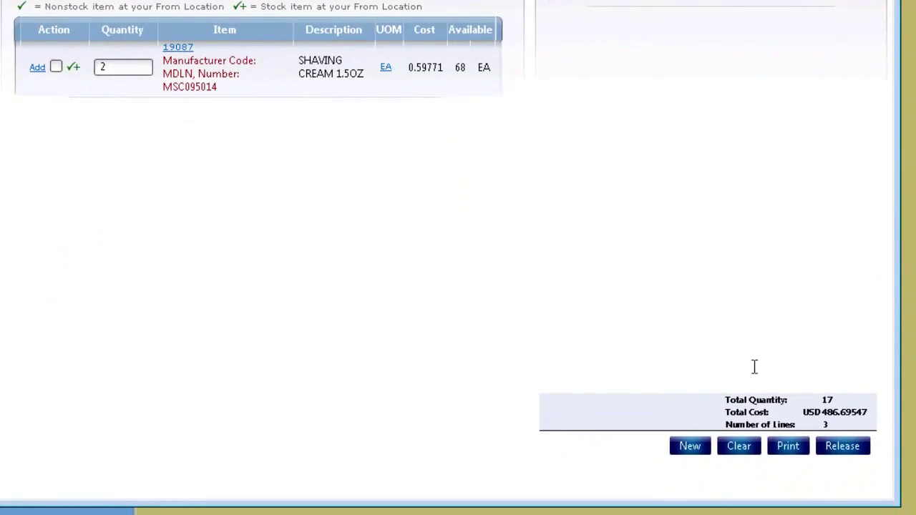
left_click(841, 446)
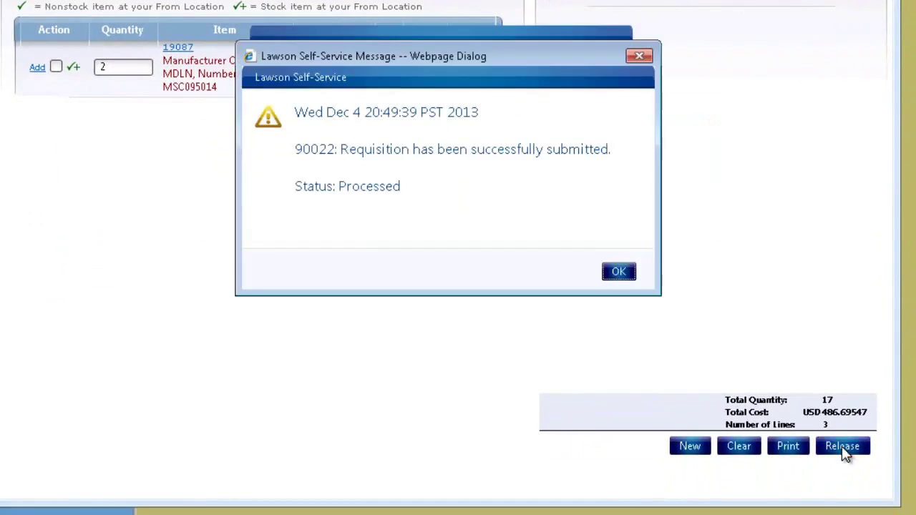
left_click(620, 273)
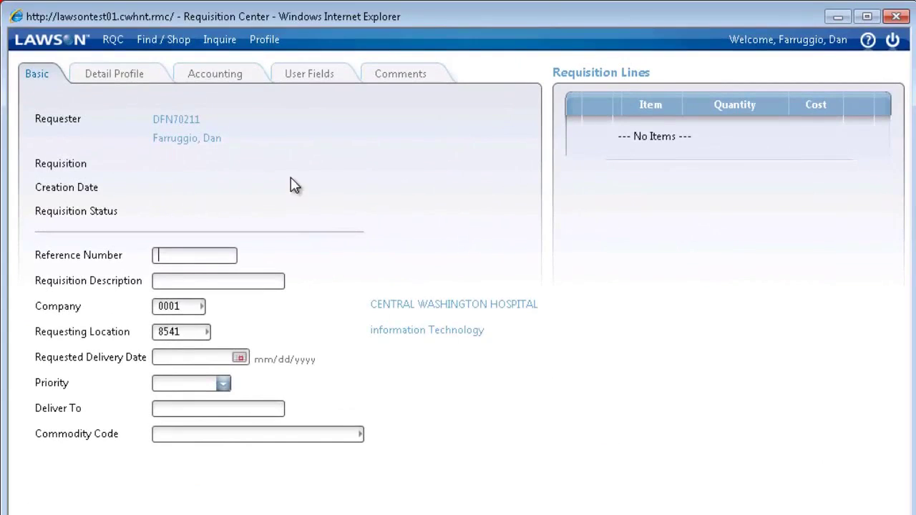
Start a Special / Service line on a new requisition with item CONSULTANT and description "Network Consultant"
left_click(169, 39)
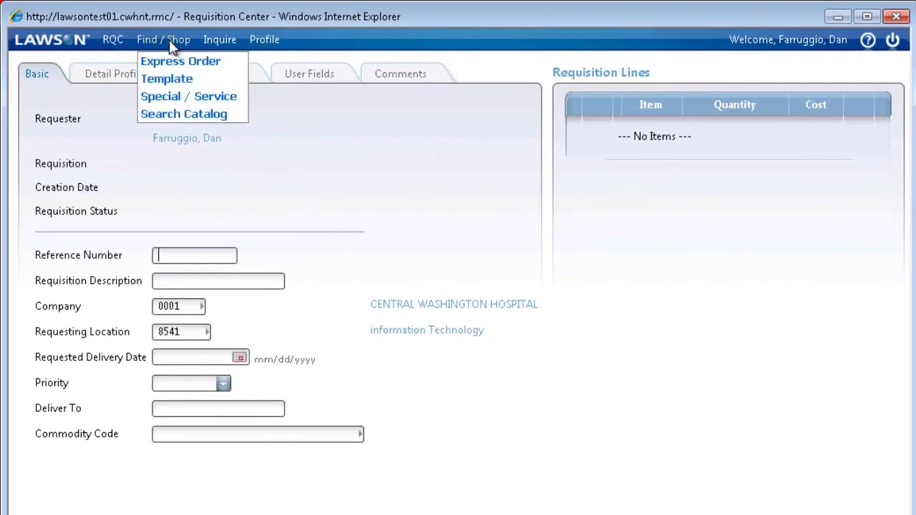
left_click(181, 96)
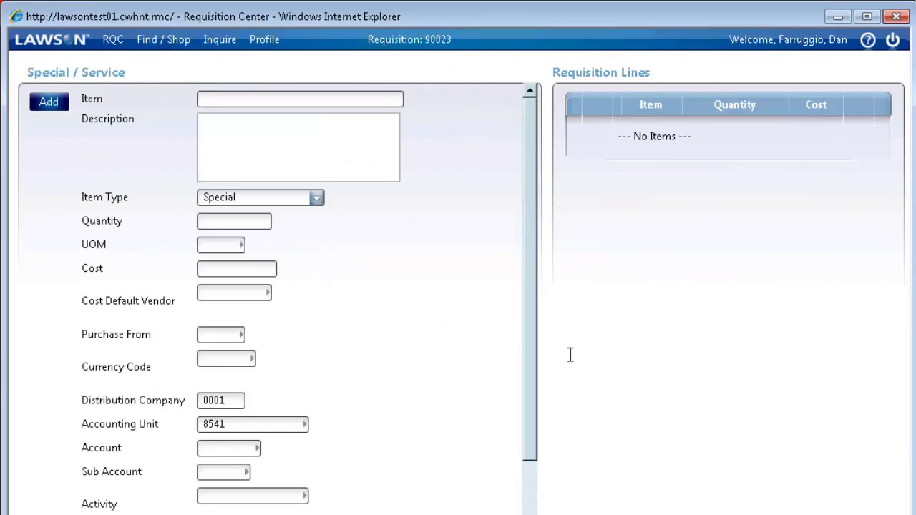
left_click(315, 199)
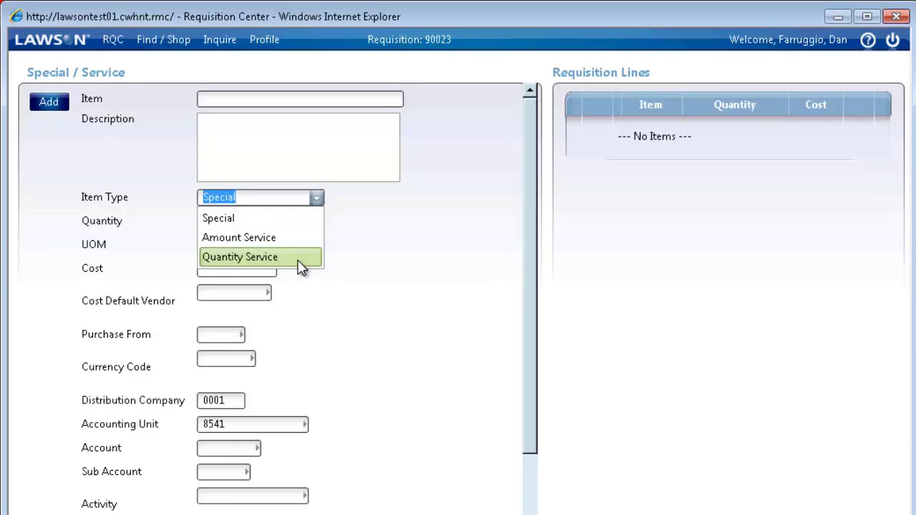
left_click(265, 99)
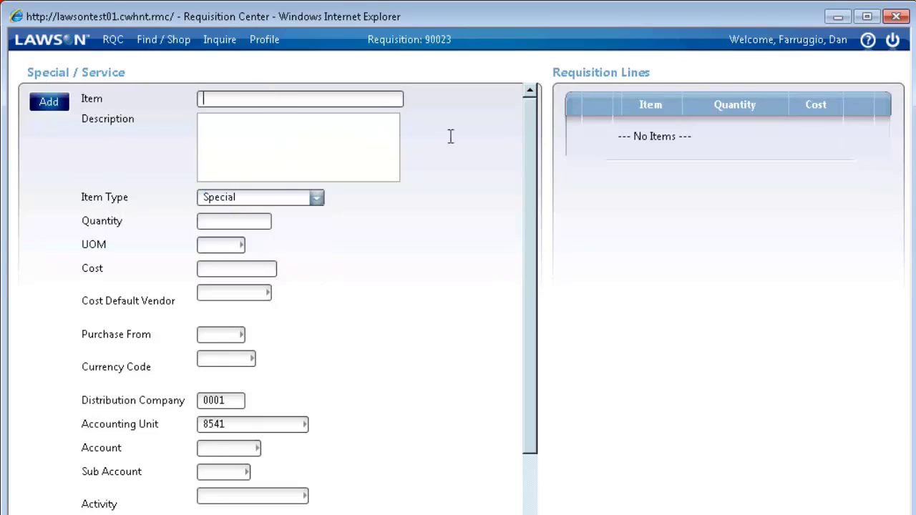
type("consultant")
left_click(364, 149)
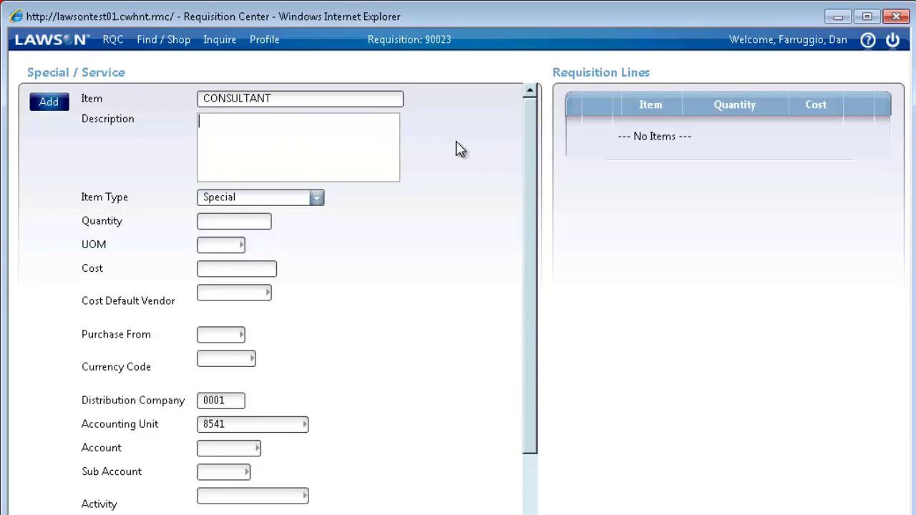
type("Network Consultant")
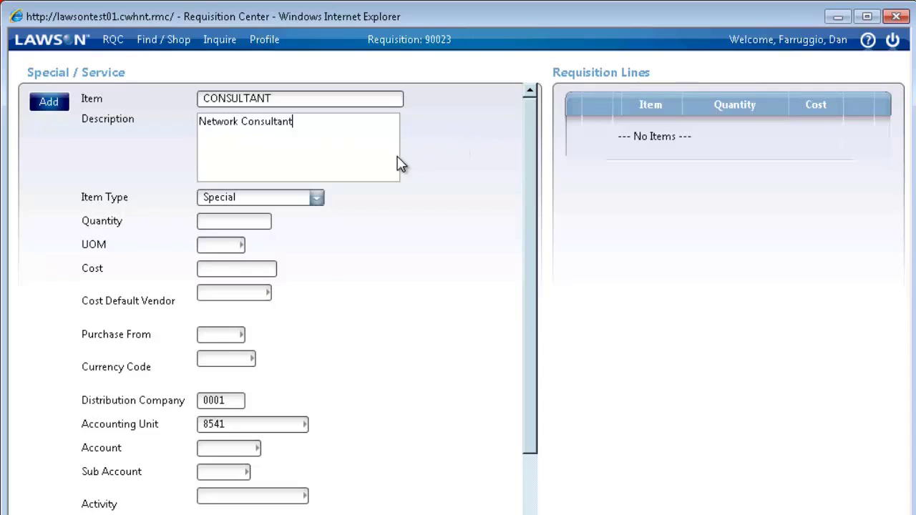
Make the consultant line a Quantity Service with a quantity of 20 and HRS (Hours of service) as the unit of measure
left_click(318, 202)
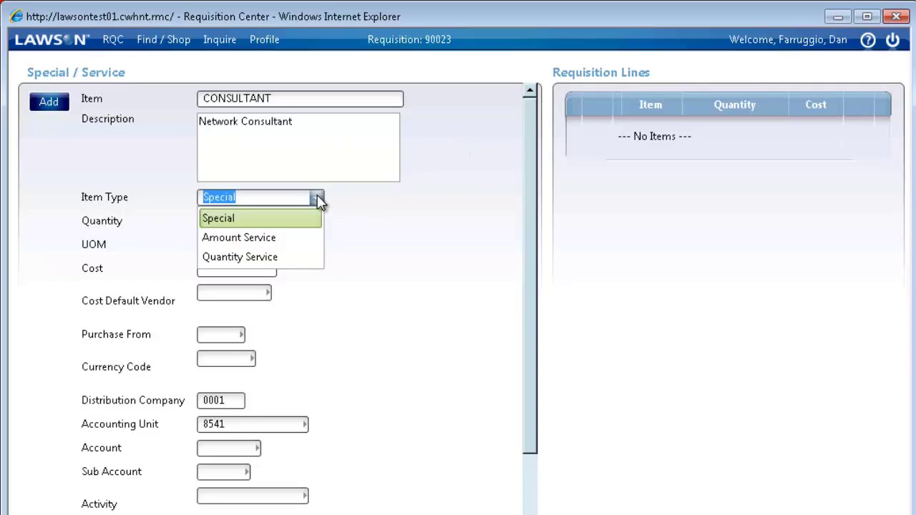
left_click(279, 262)
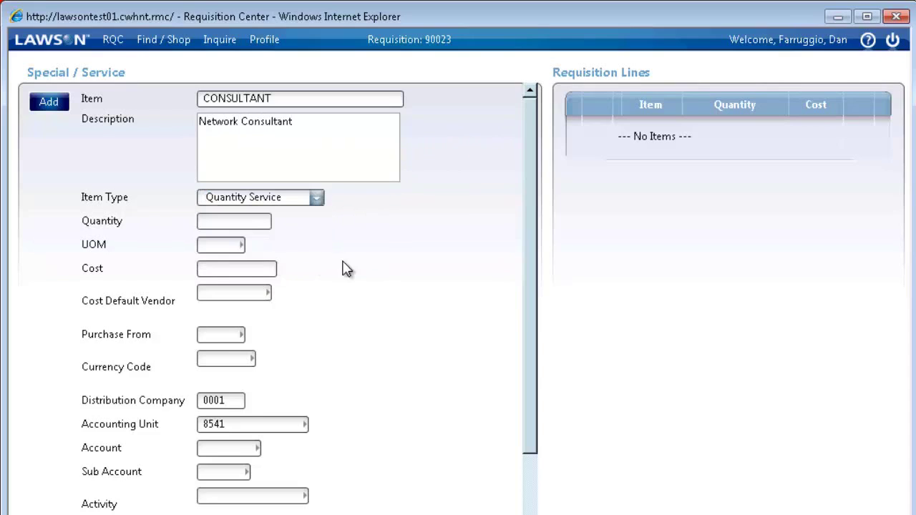
left_click(249, 221)
type("20")
left_click(243, 250)
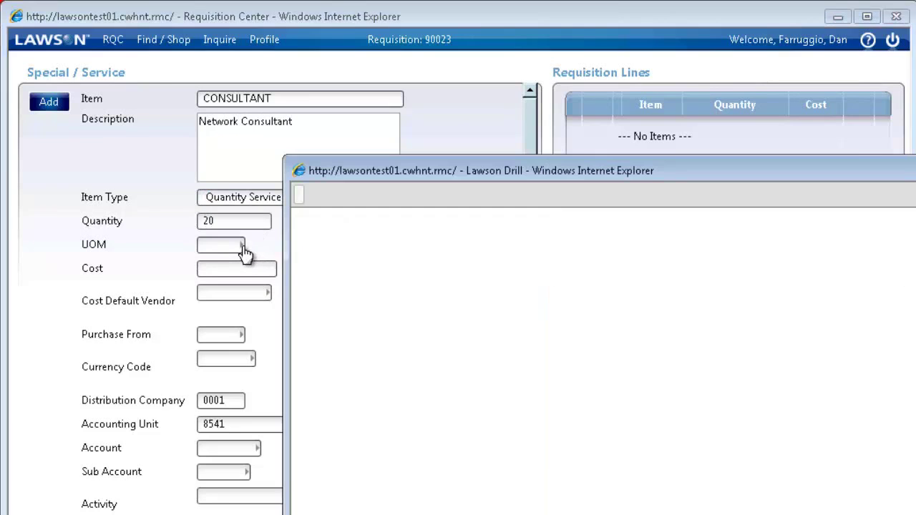
scroll(522, 323, "down", 4)
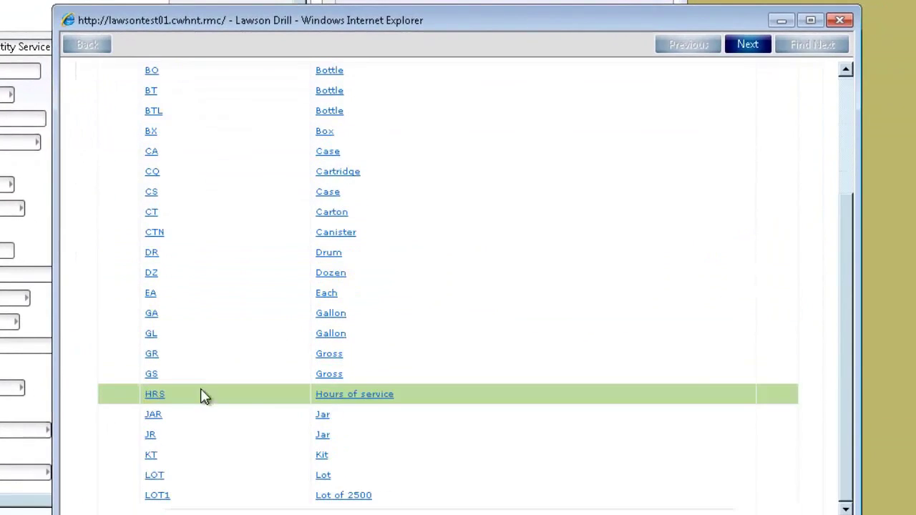
left_click(154, 394)
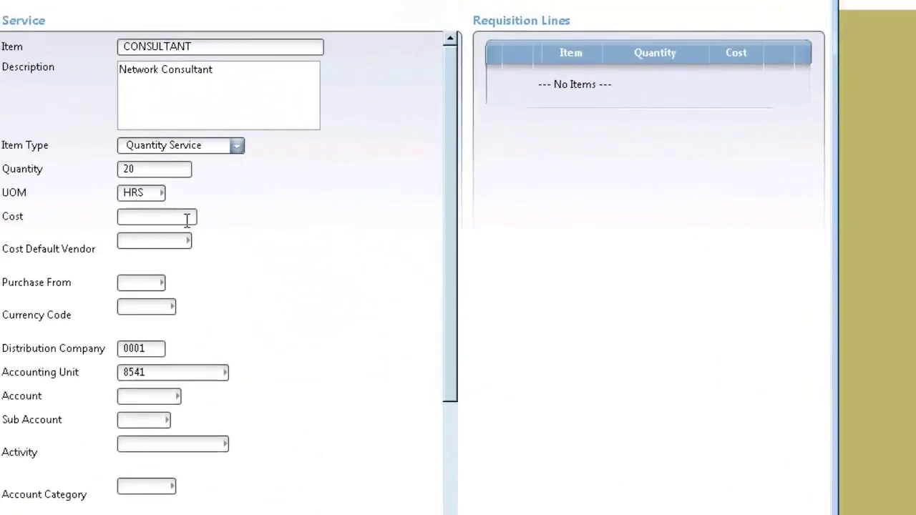
Set the consultant line's cost to 28 and choose AAPC ACADEMY CODERS from the active vendors by name as its vendor
left_click(41, 121)
type("28")
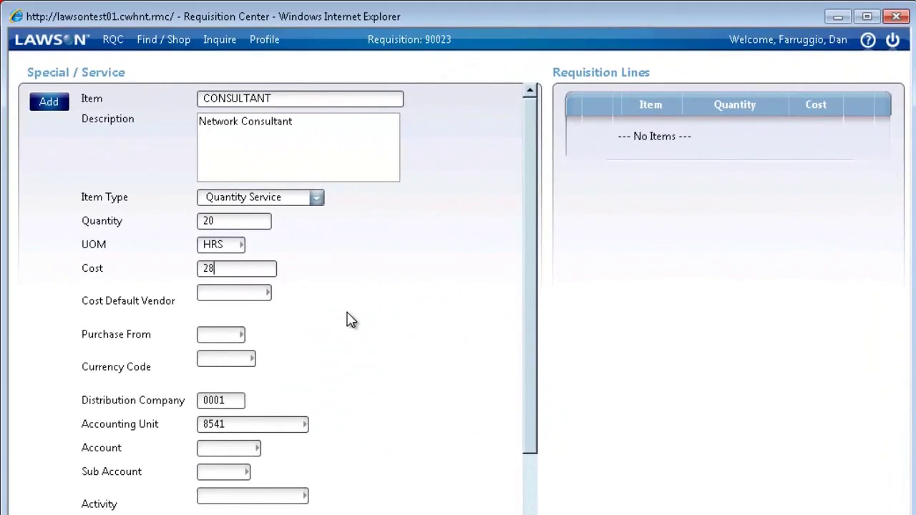
left_click(271, 293)
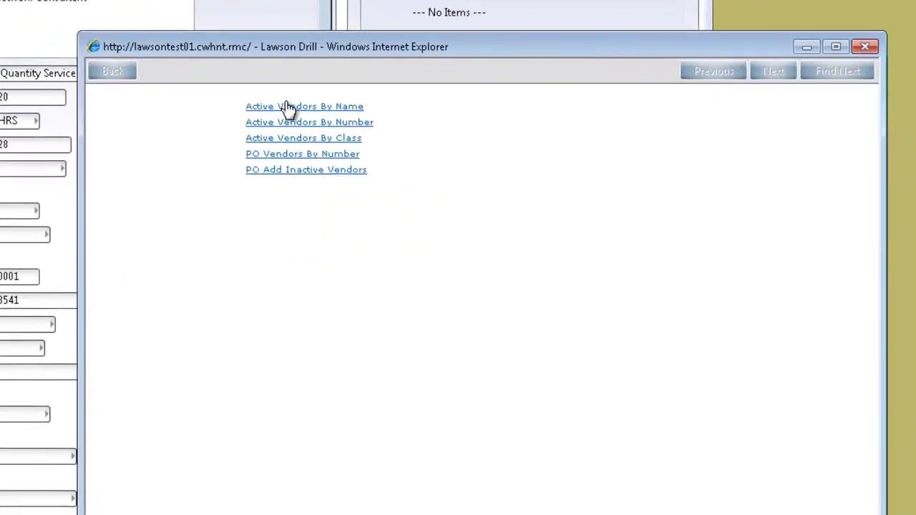
left_click(282, 106)
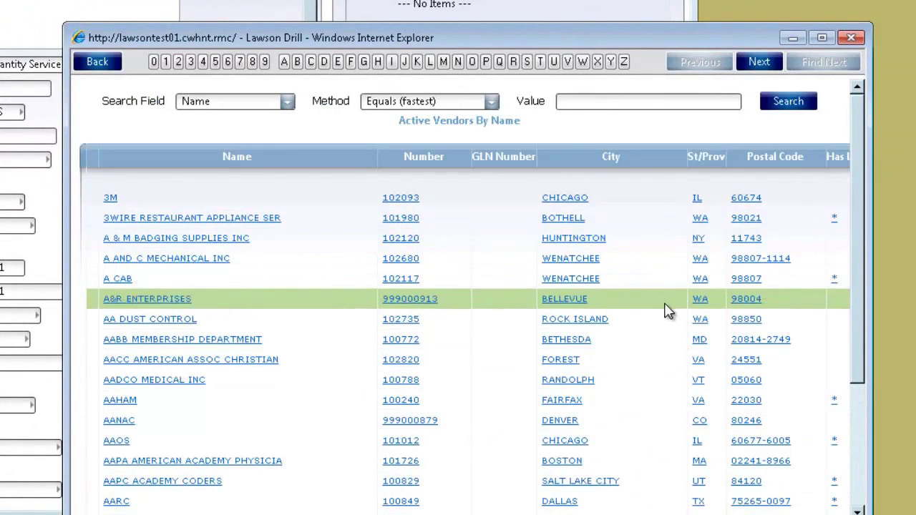
scroll(673, 320, "down", 3)
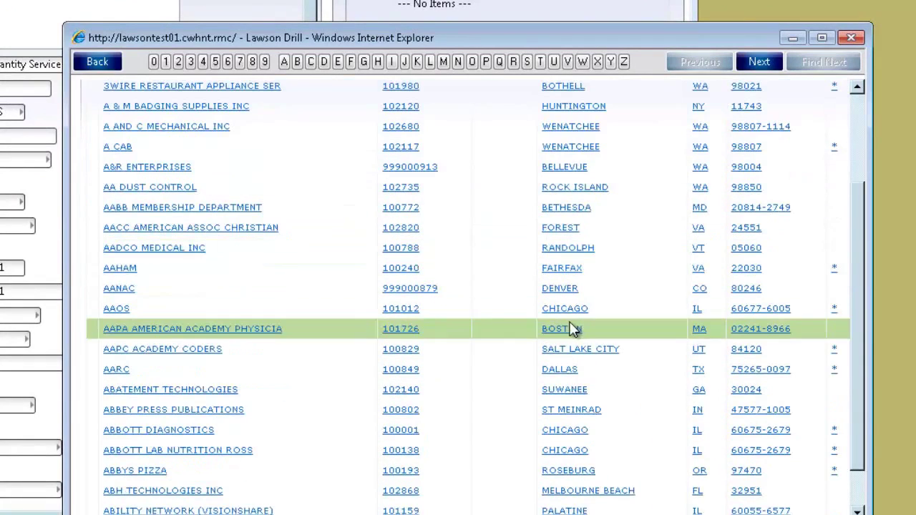
left_click(178, 350)
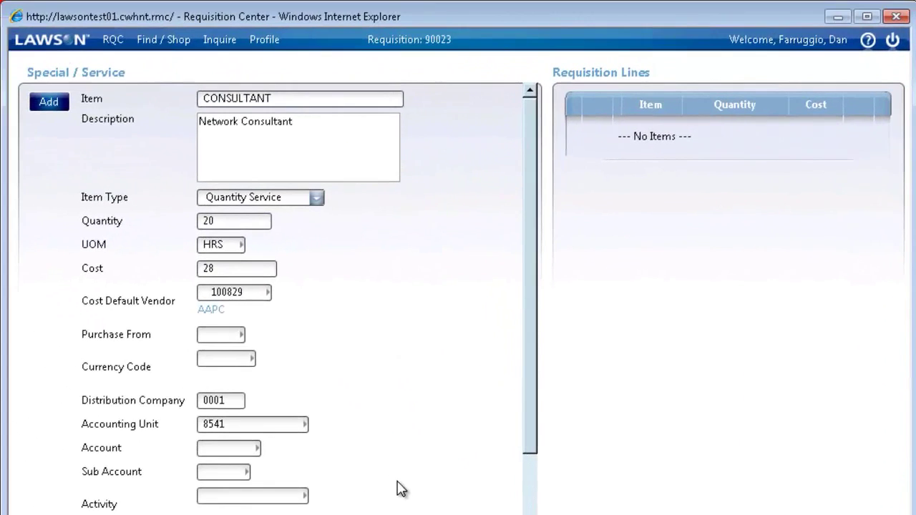
Add the consultant service to the requisition, then check the line's error marker and open its line details
left_click(48, 104)
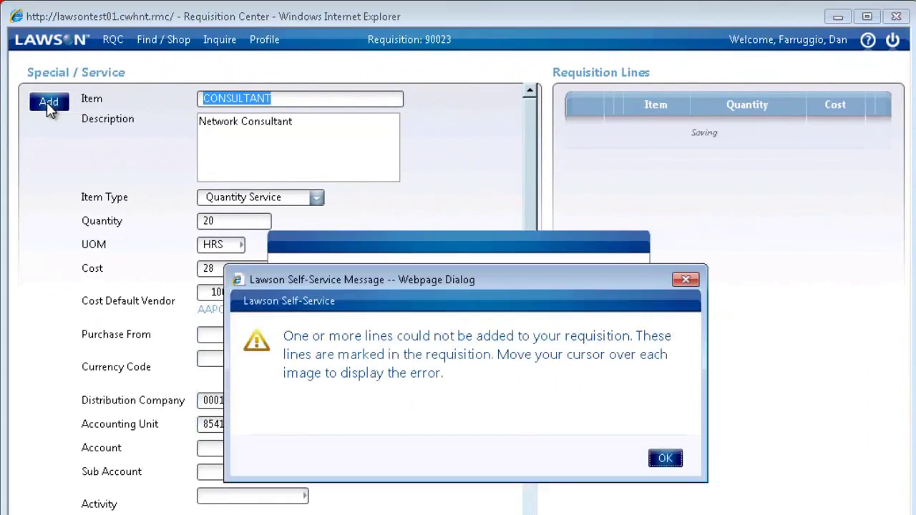
left_click(666, 461)
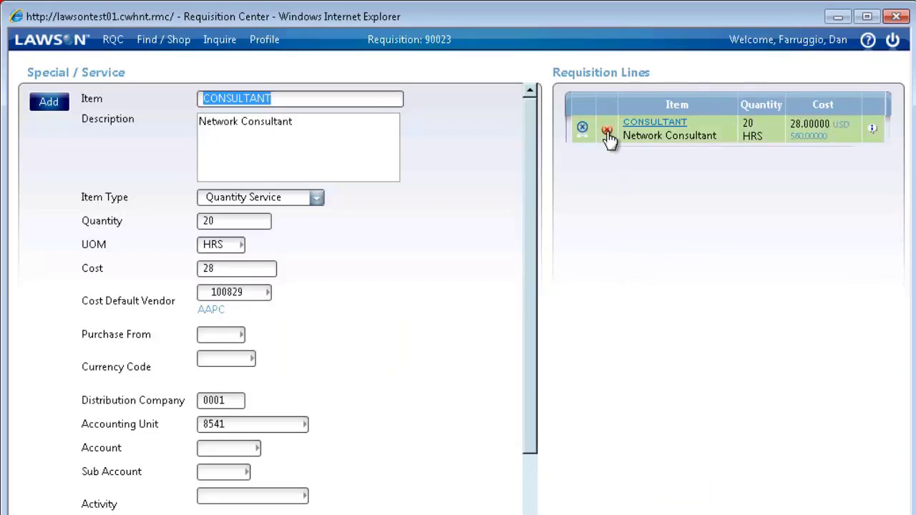
mouse_move(606, 136)
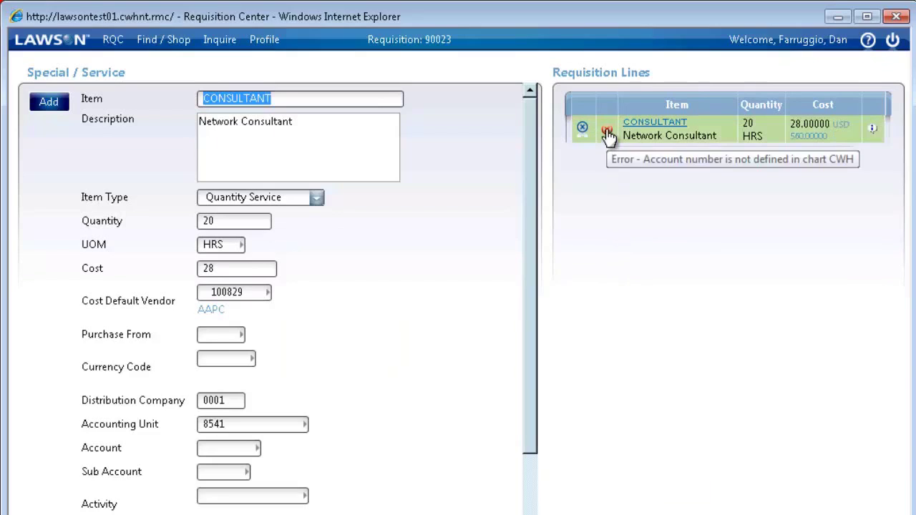
left_click(649, 125)
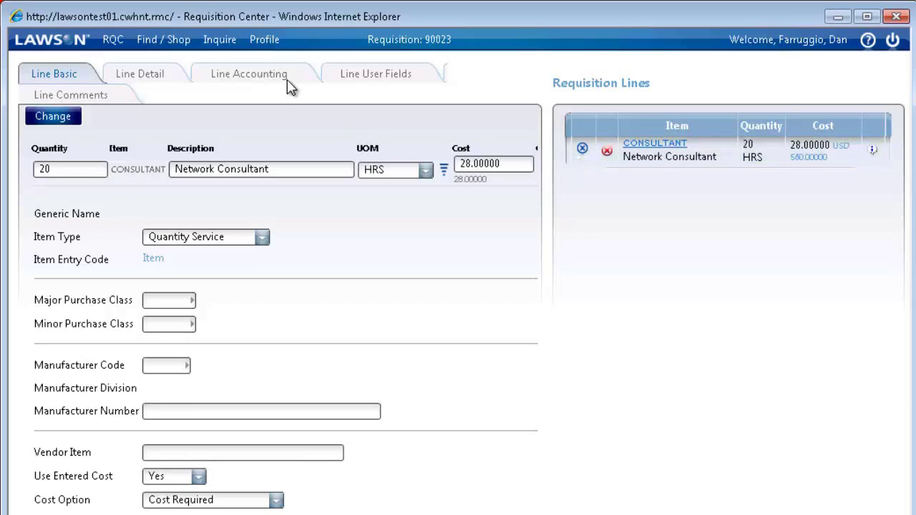
Assign the active detail account 600000, Oth Op Rev Miscellaneous, to the consultant line's first accounting distribution and apply the change
left_click(268, 73)
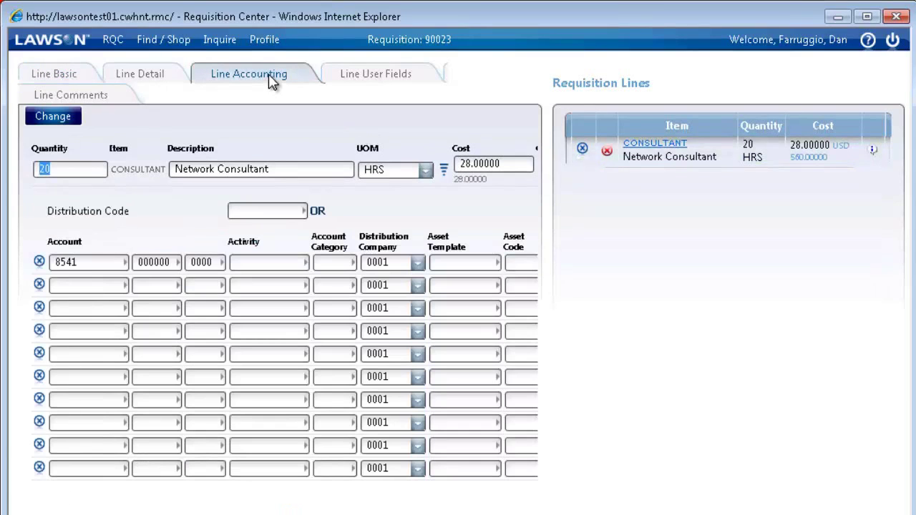
left_click(215, 209)
left_click(222, 265)
left_click(472, 230)
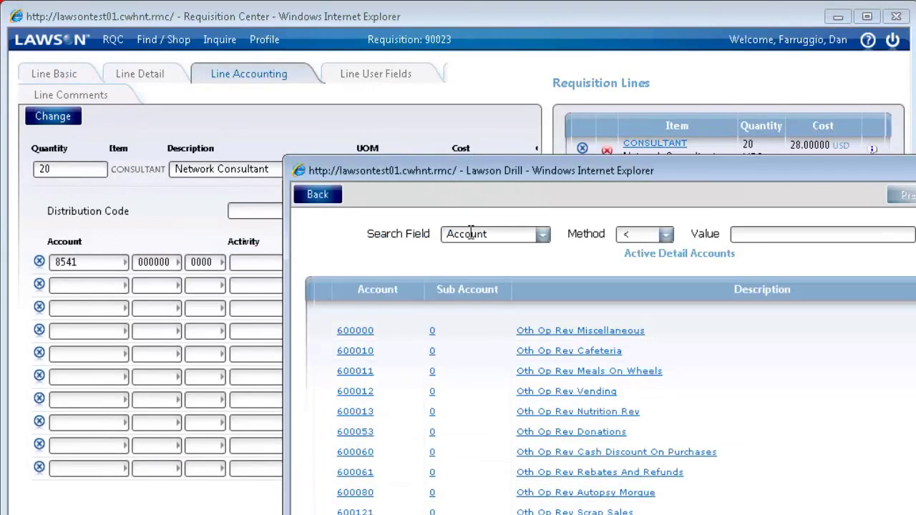
left_click(552, 329)
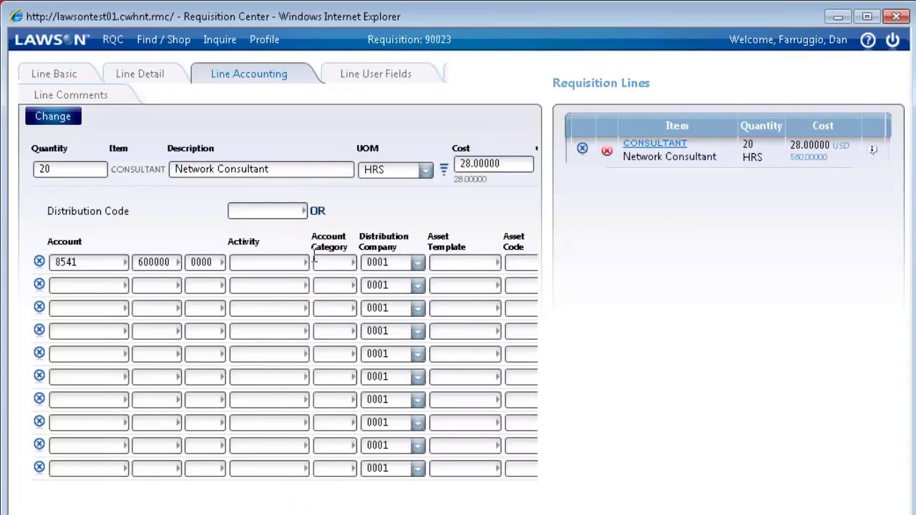
left_click(62, 120)
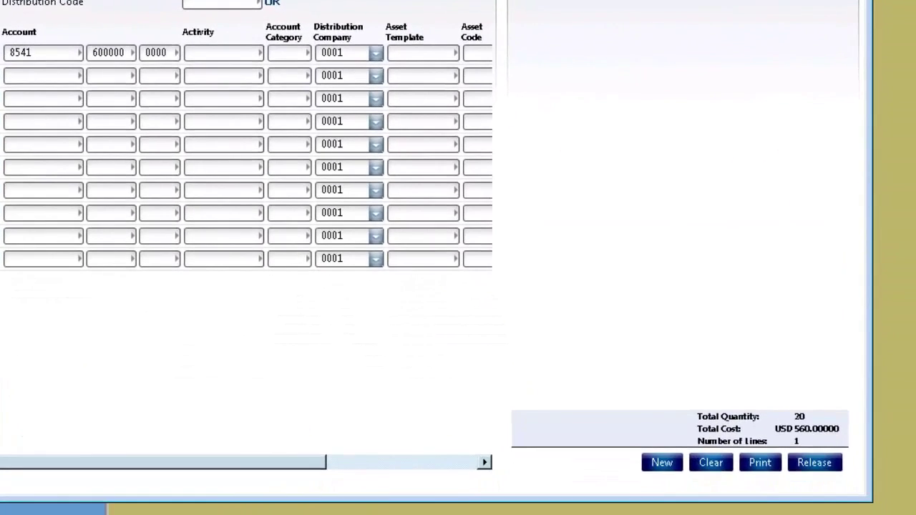
Release the consultant requisition and acknowledge the submission message
left_click(818, 462)
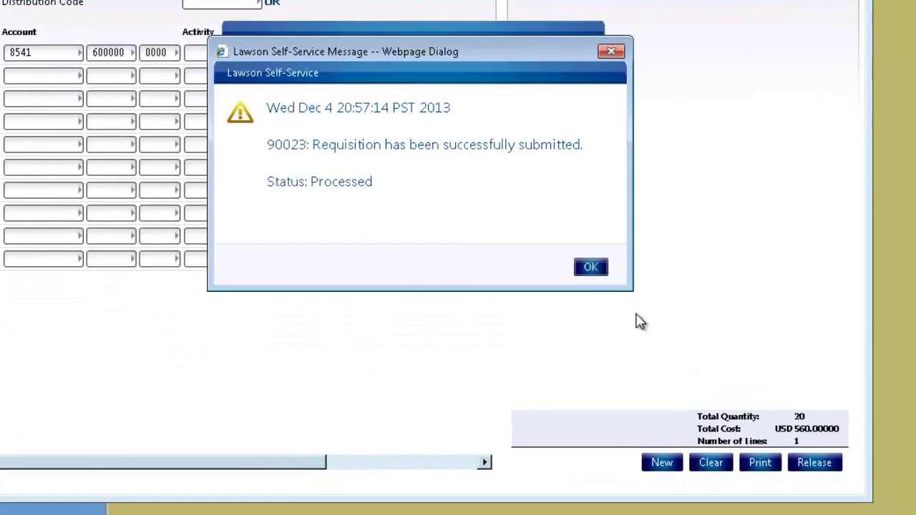
left_click(597, 274)
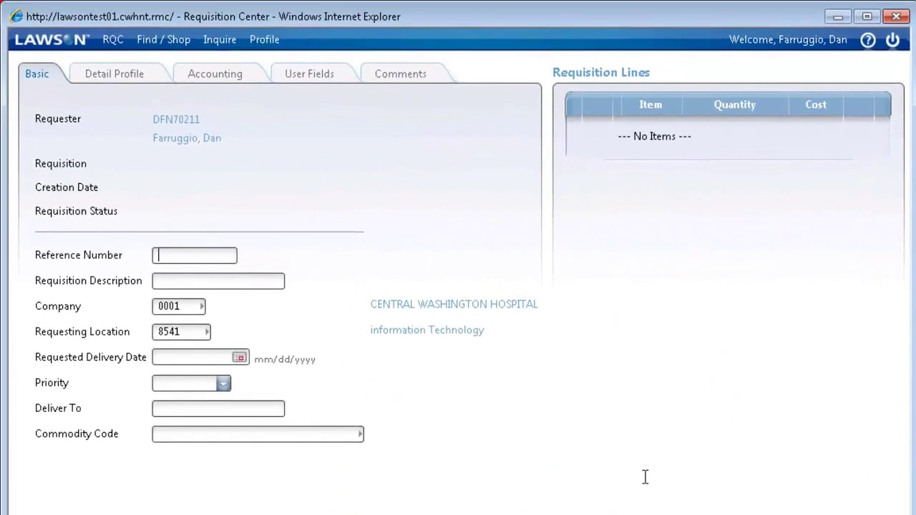
List all existing requisitions in Requisition Inquiry, view the newest one's drill details, close them and check its status information
left_click(221, 42)
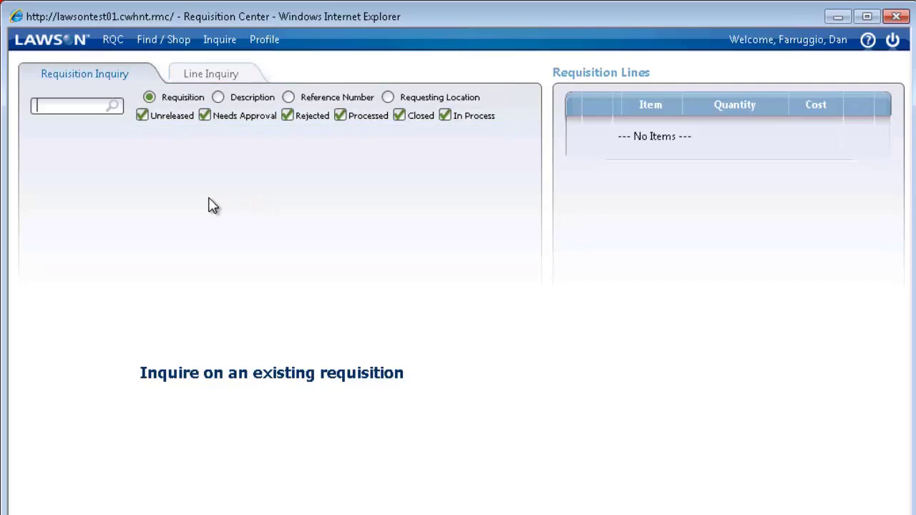
left_click(112, 105)
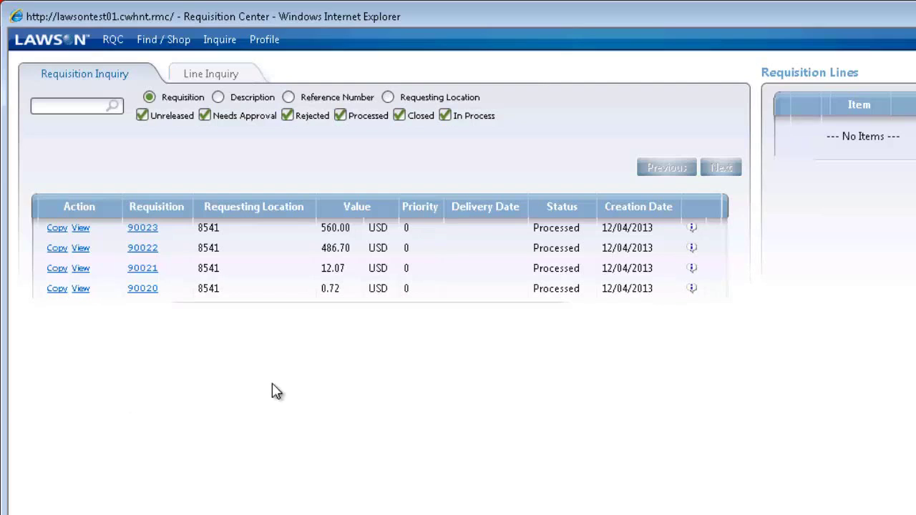
left_click(144, 229)
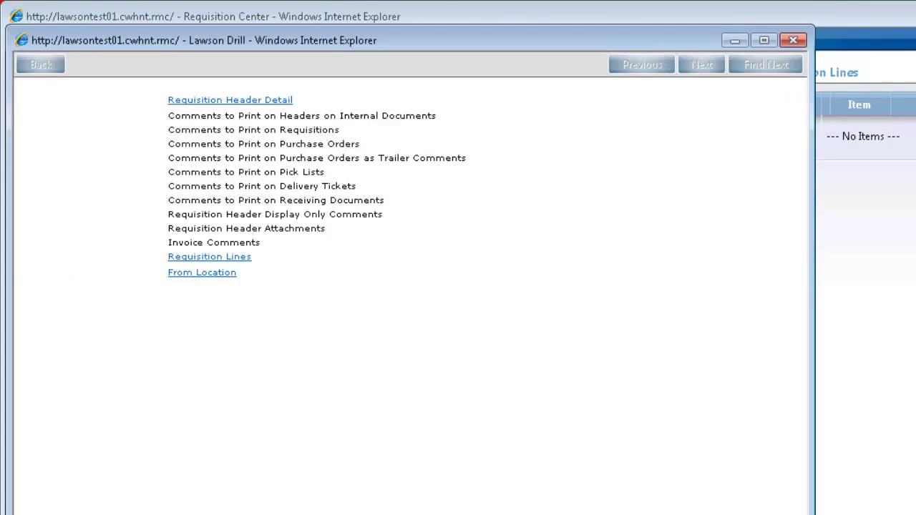
left_click(793, 40)
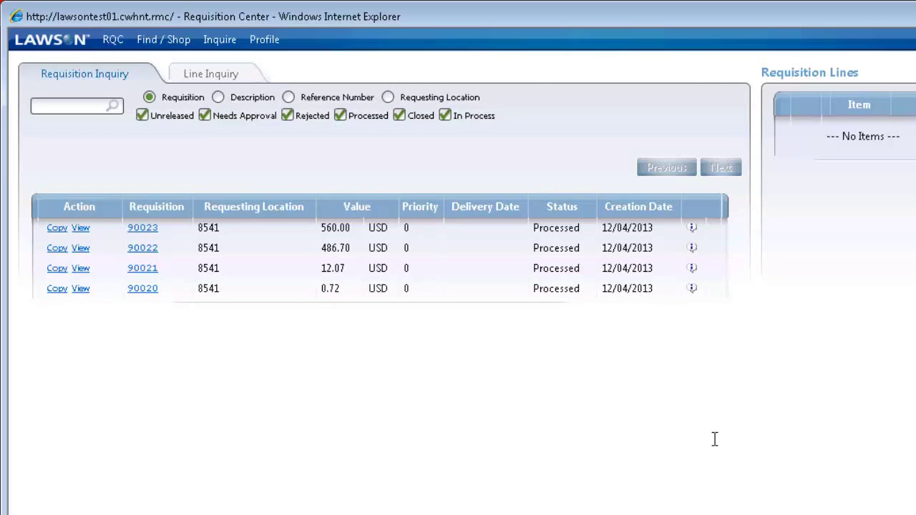
mouse_move(693, 235)
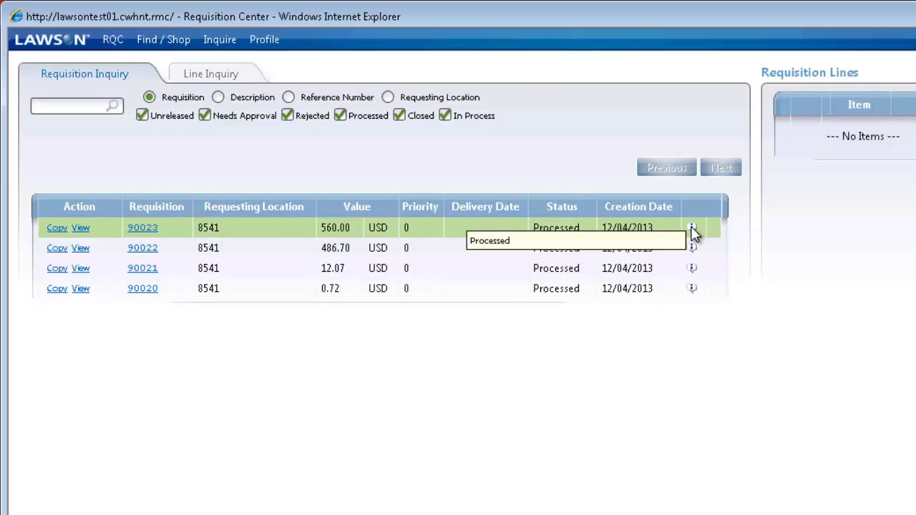